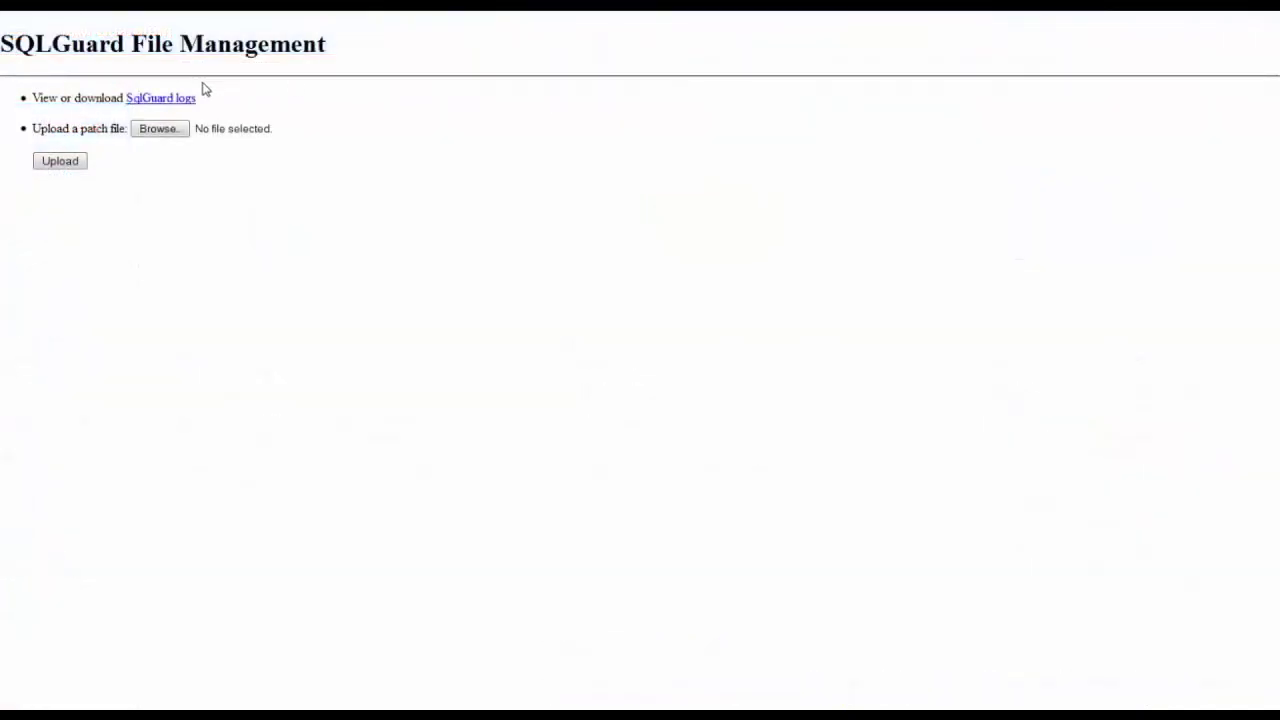
Open system_output.txt from the must_gather system_logs folder within the gim-snif-guard-logs directory
click(174, 99)
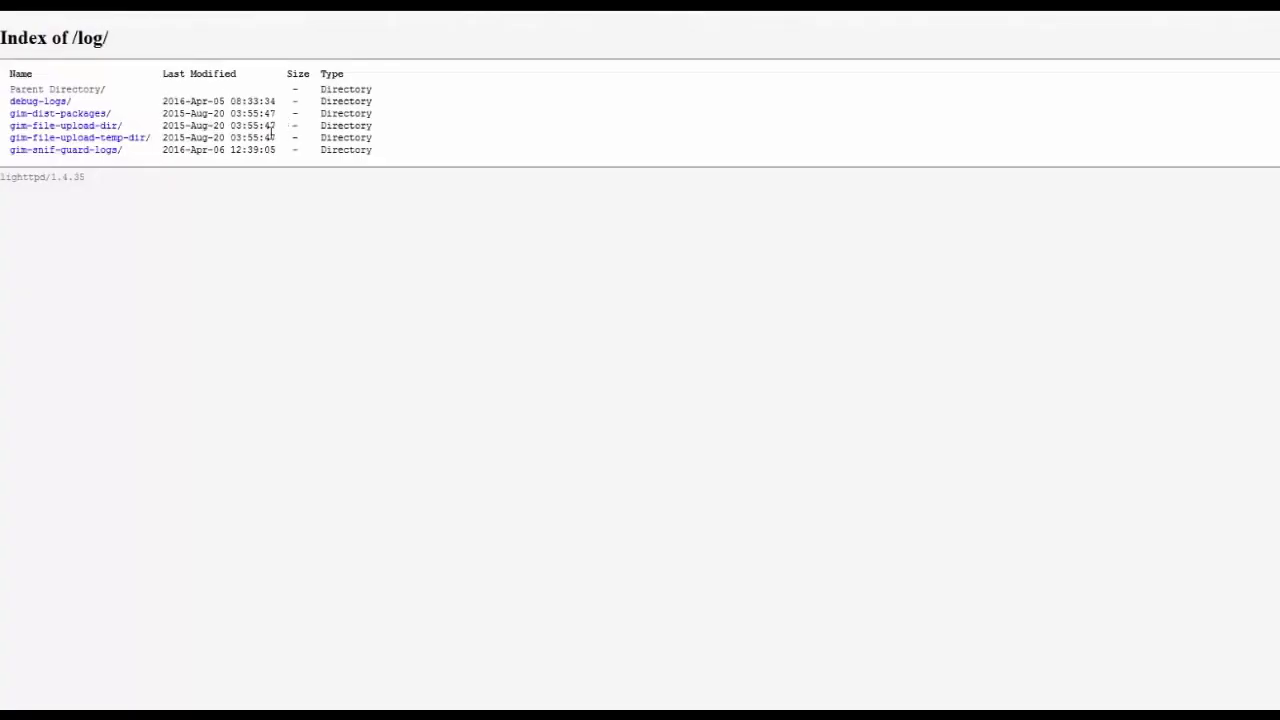
click(87, 159)
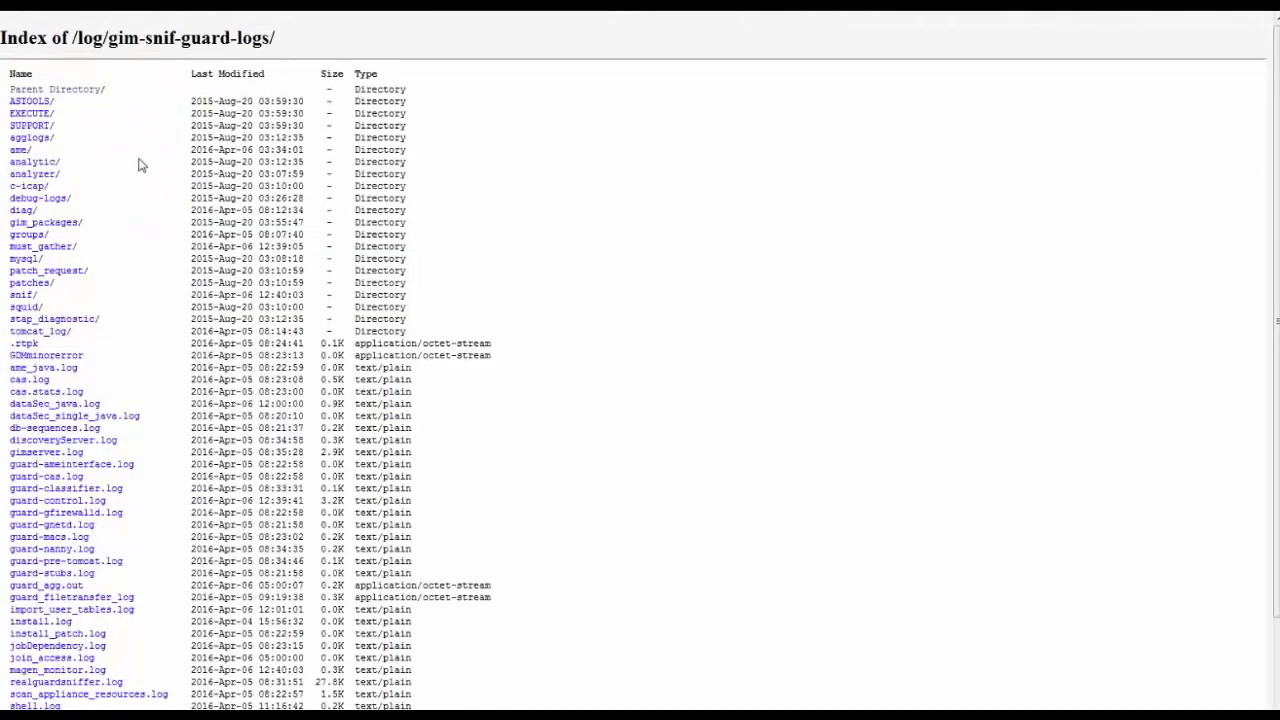
click(52, 255)
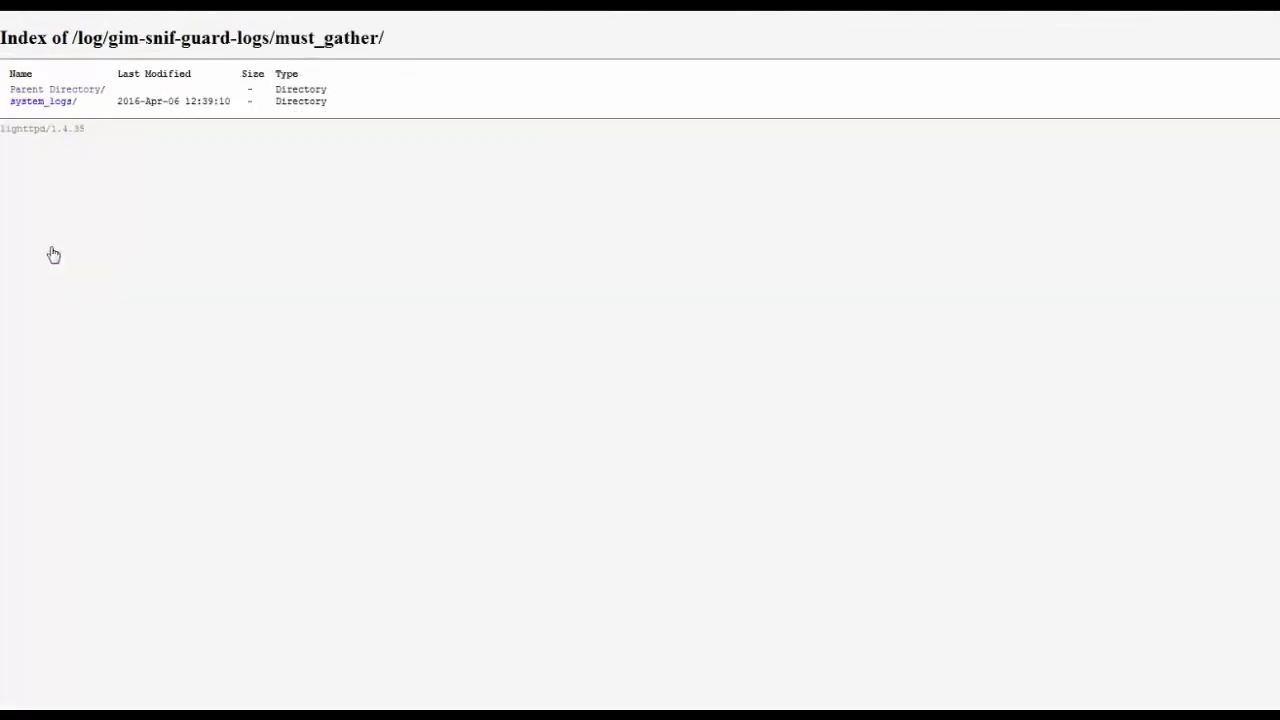
click(33, 104)
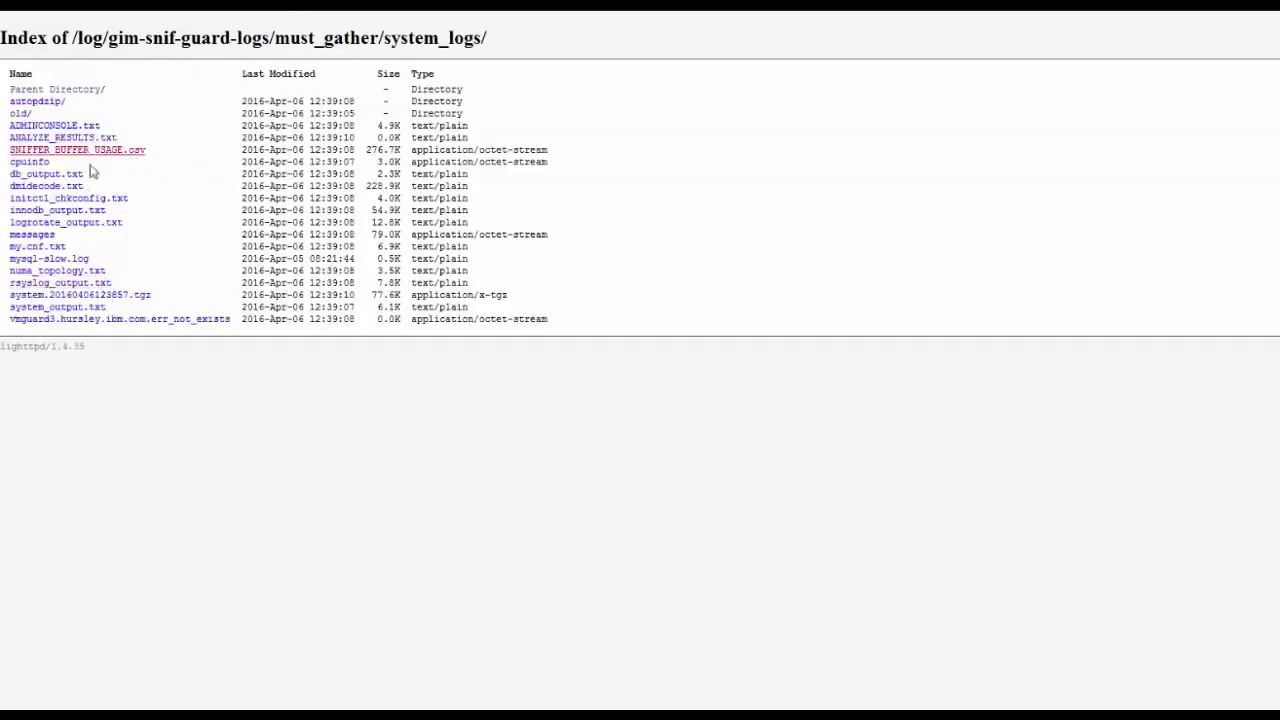
click(60, 309)
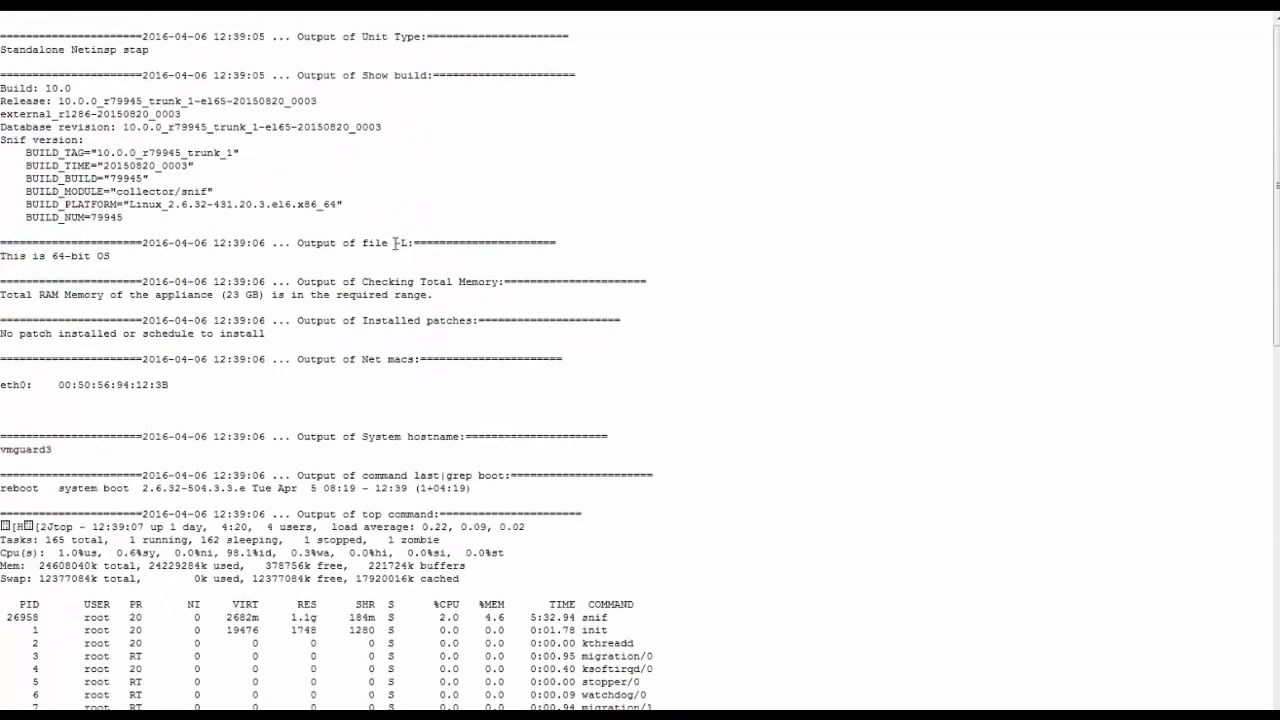
Examine the df command output in the system log for file system usage, including /var
scroll(400, 250, down, 16)
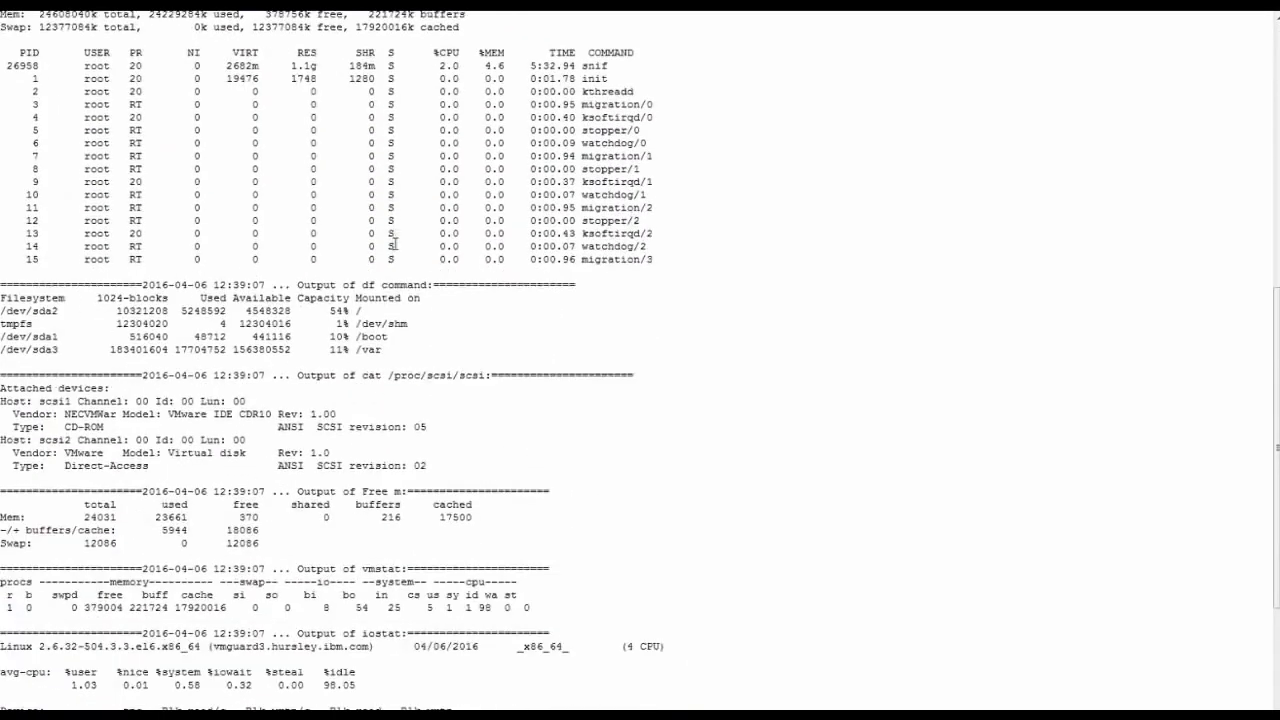
drag(398, 261, 10, 204)
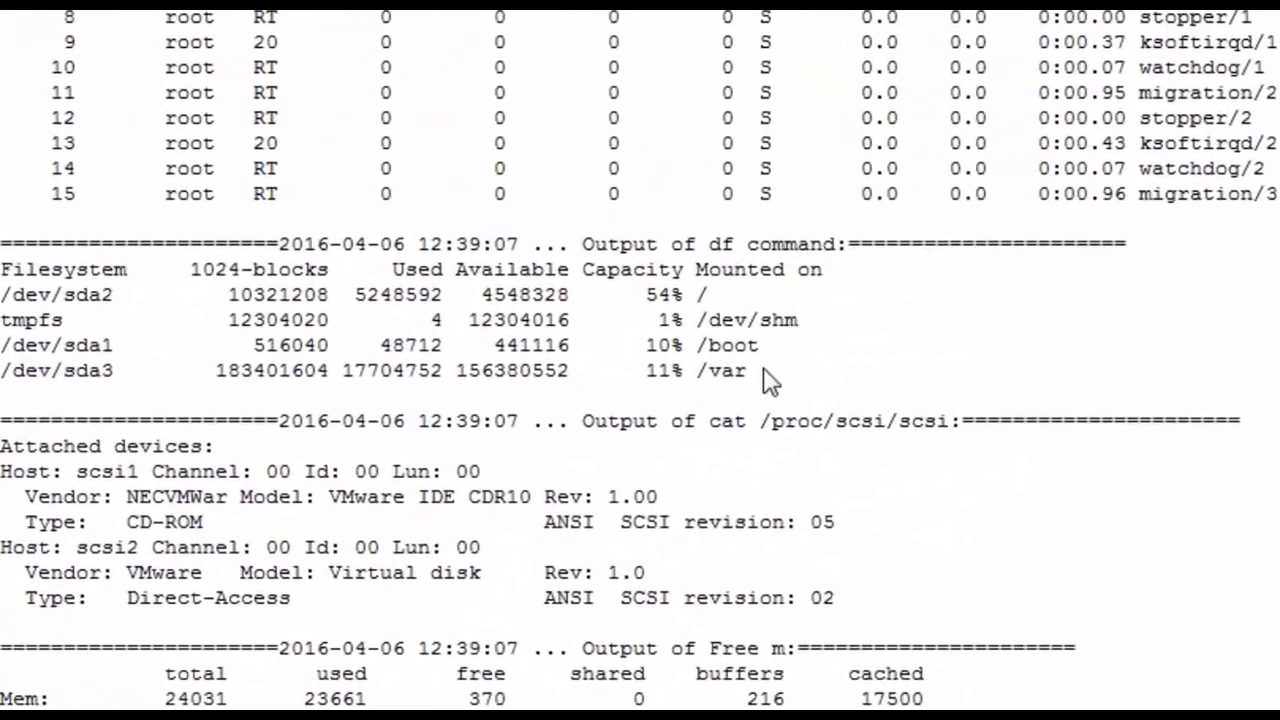
drag(18, 262, 3, 243)
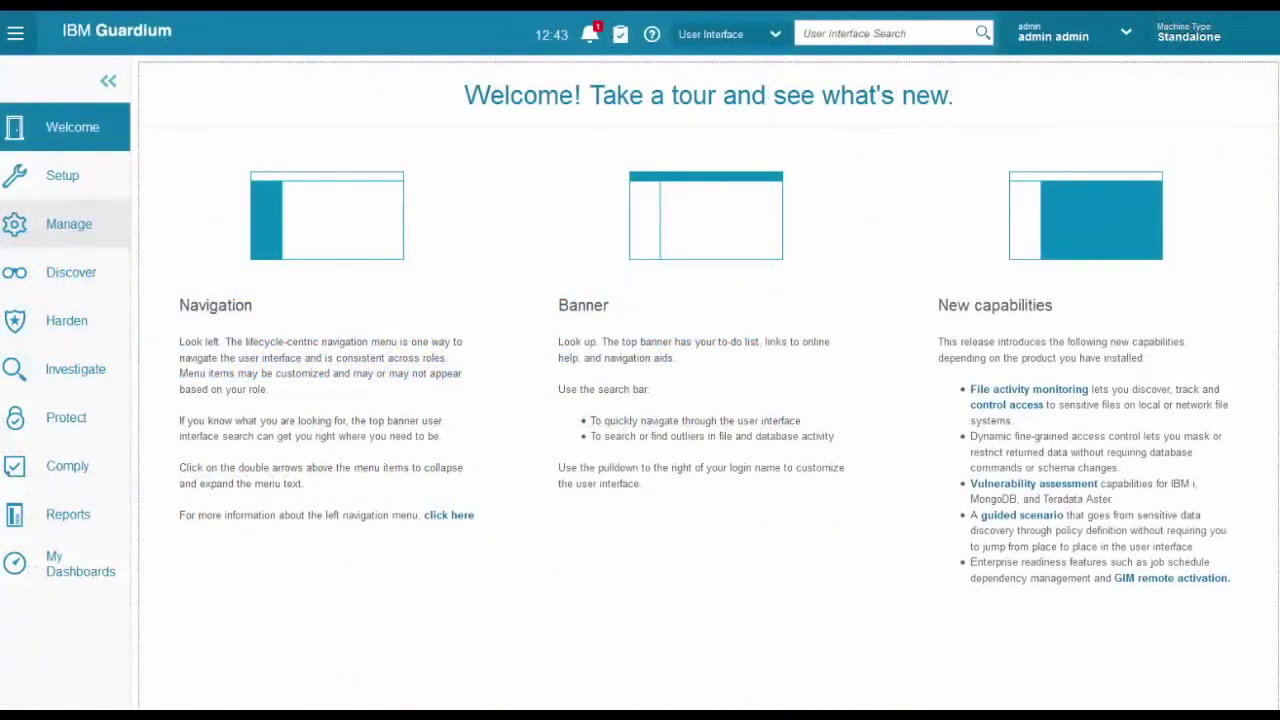
Switch to the IBM Guardium console and open the Data Archive configuration under data management
click(40, 238)
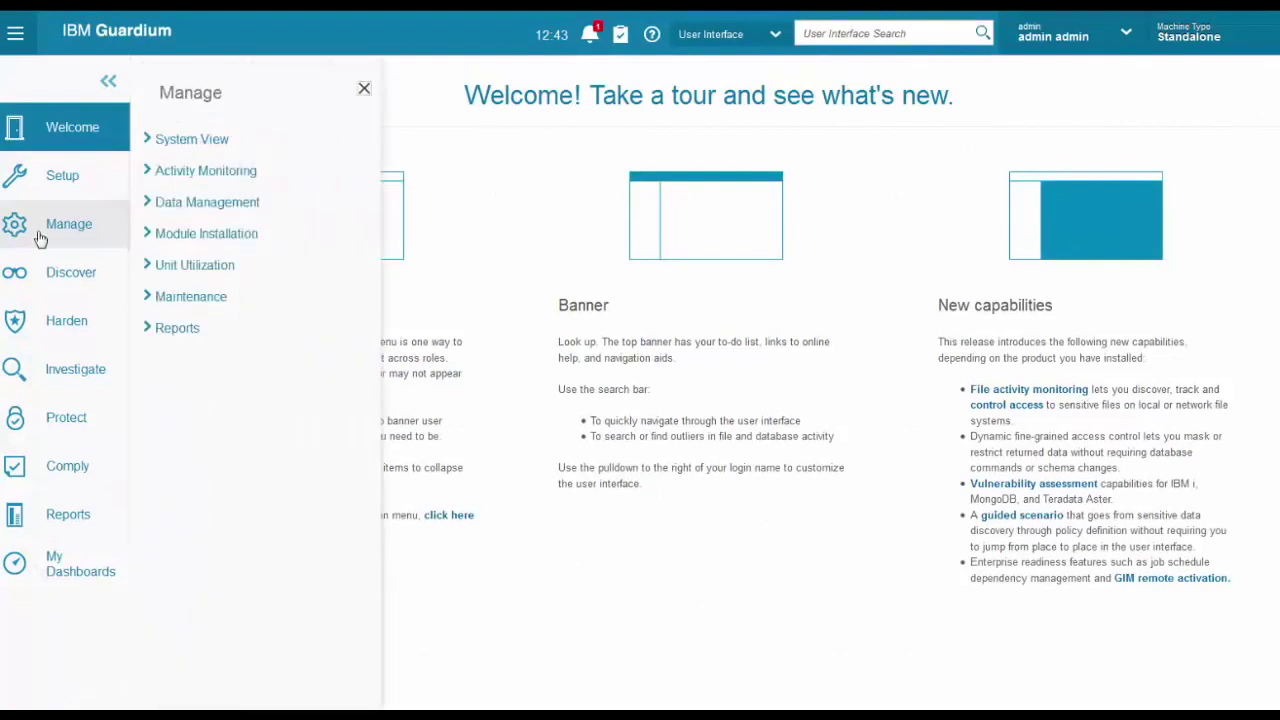
click(183, 215)
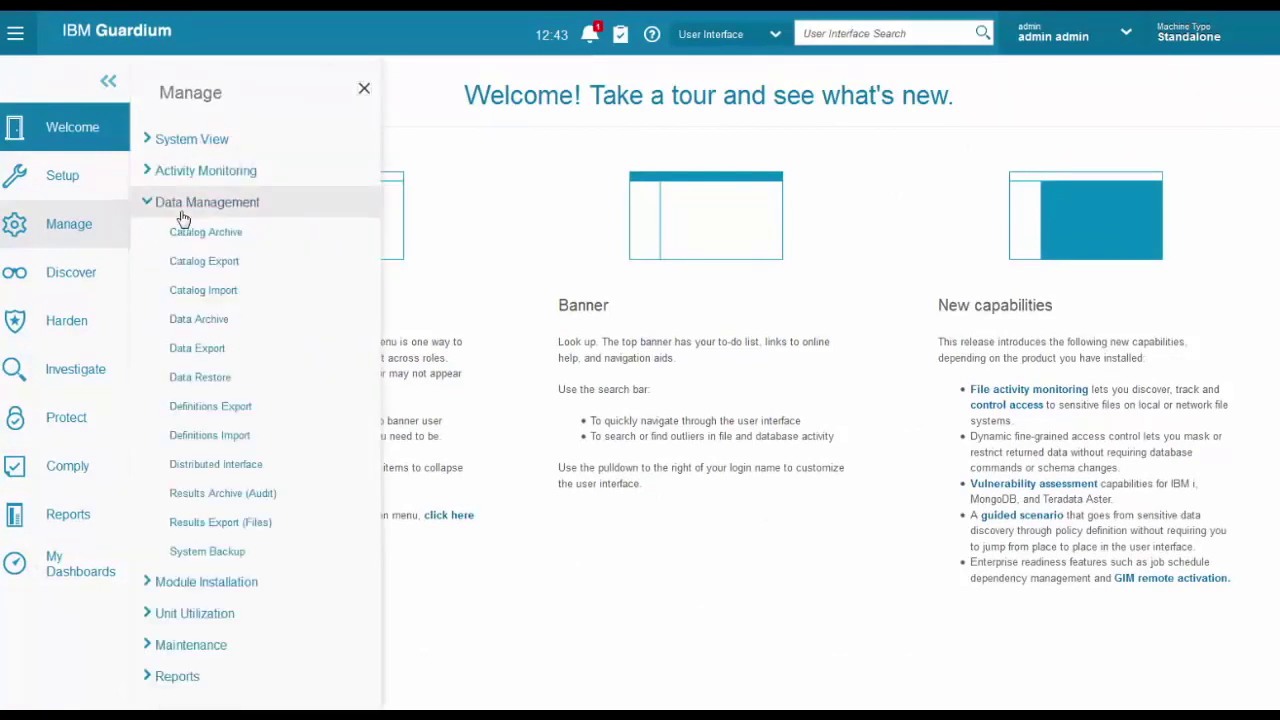
click(205, 324)
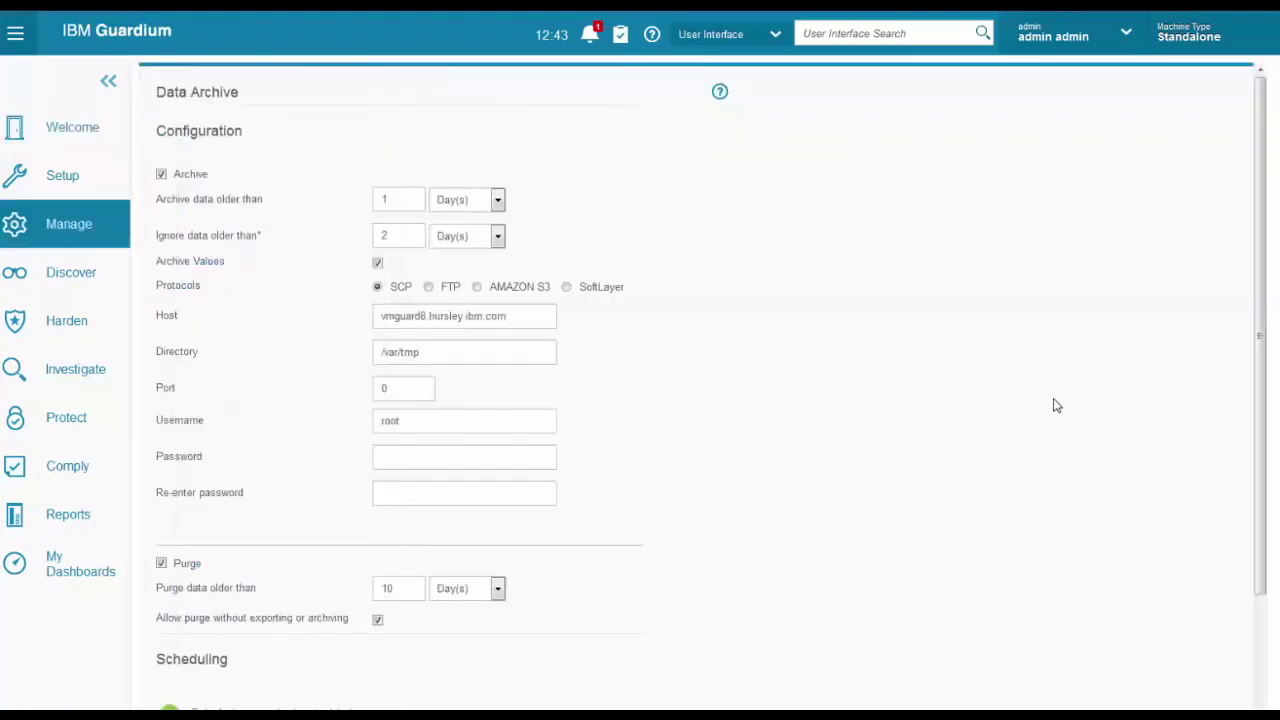
In the purge settings, turn off the option allowing purge without exporting or archiving
scroll(1000, 415, down, 3)
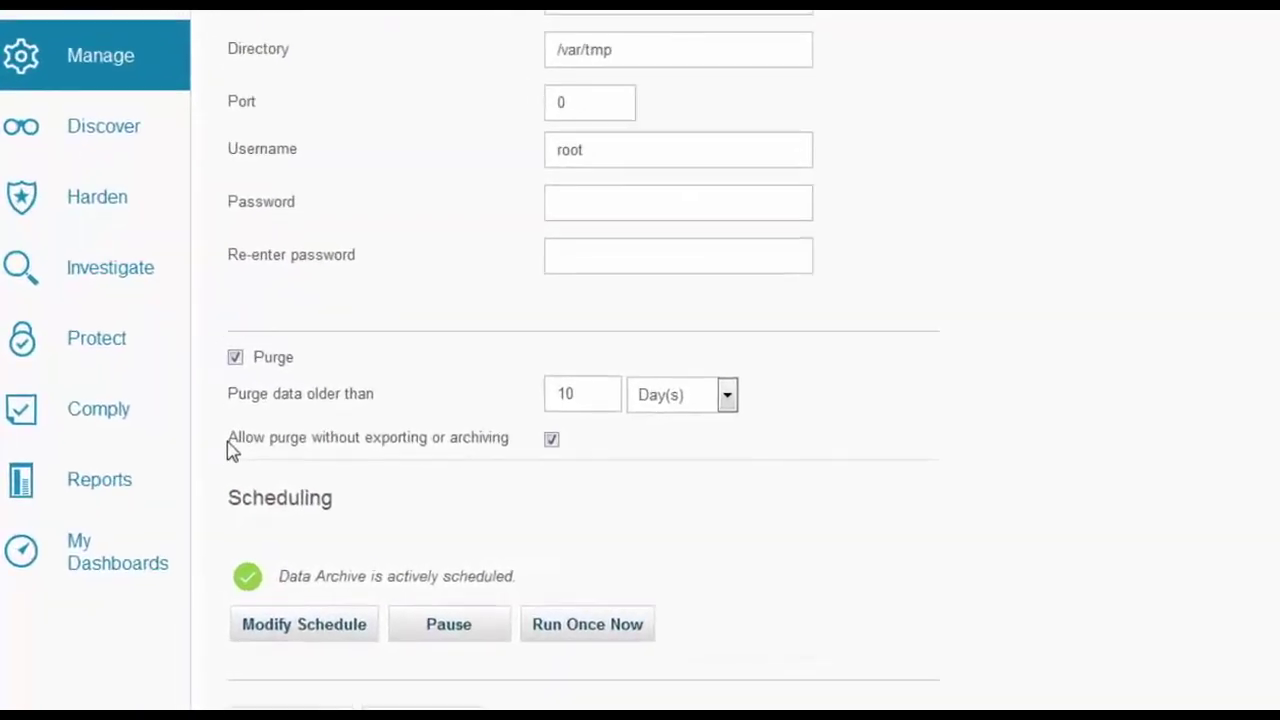
drag(228, 443, 518, 453)
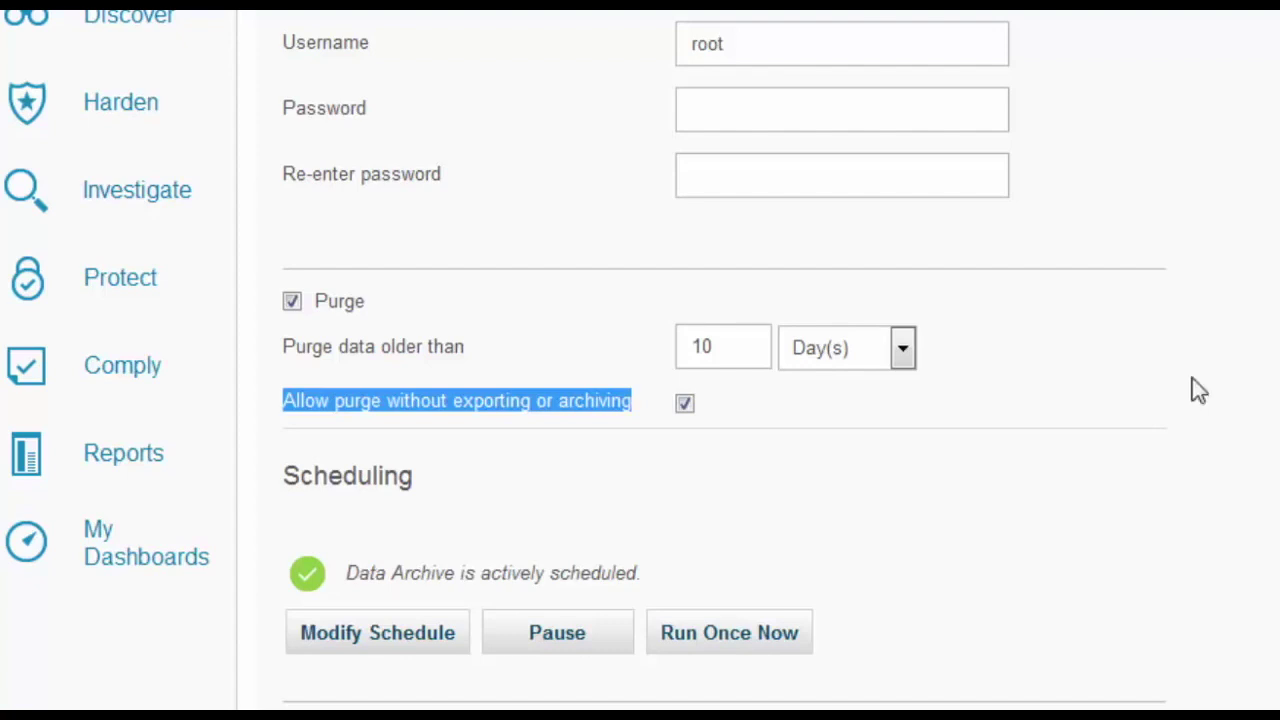
click(685, 405)
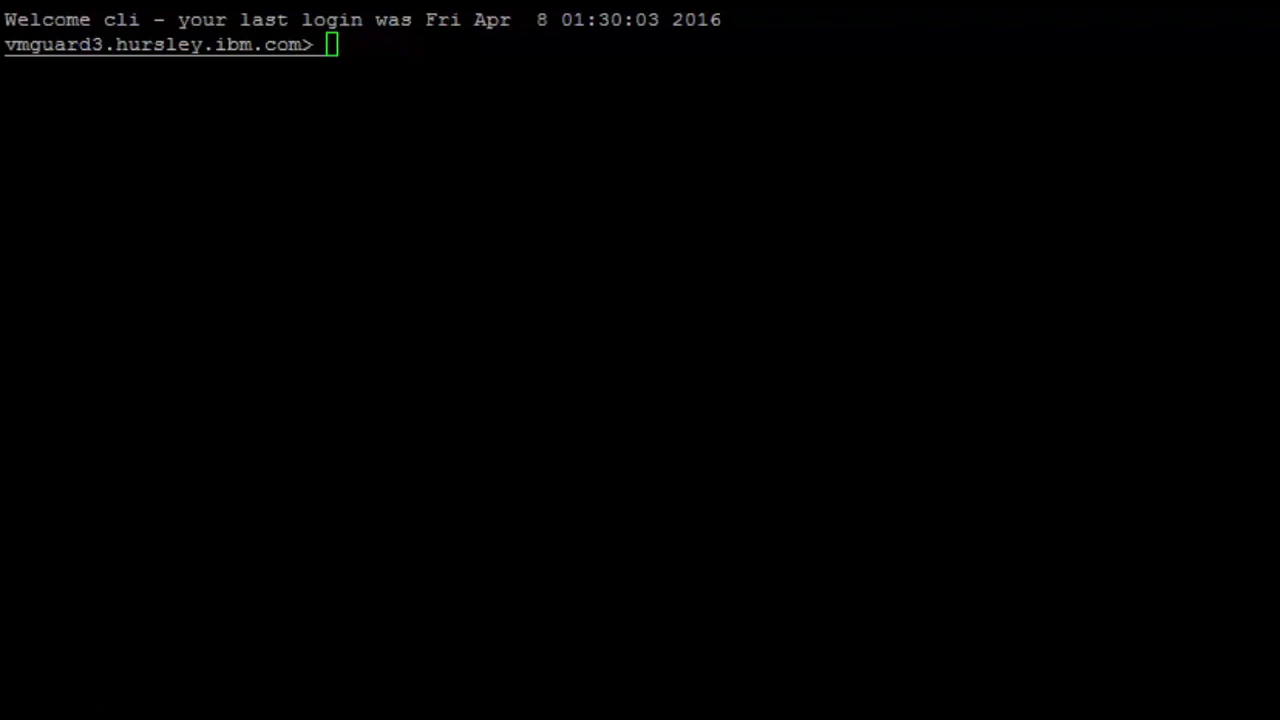
Switch to the appliance CLI and run "show system patch installed" to list the installed patches
text(show system patch installed)
key(Return)
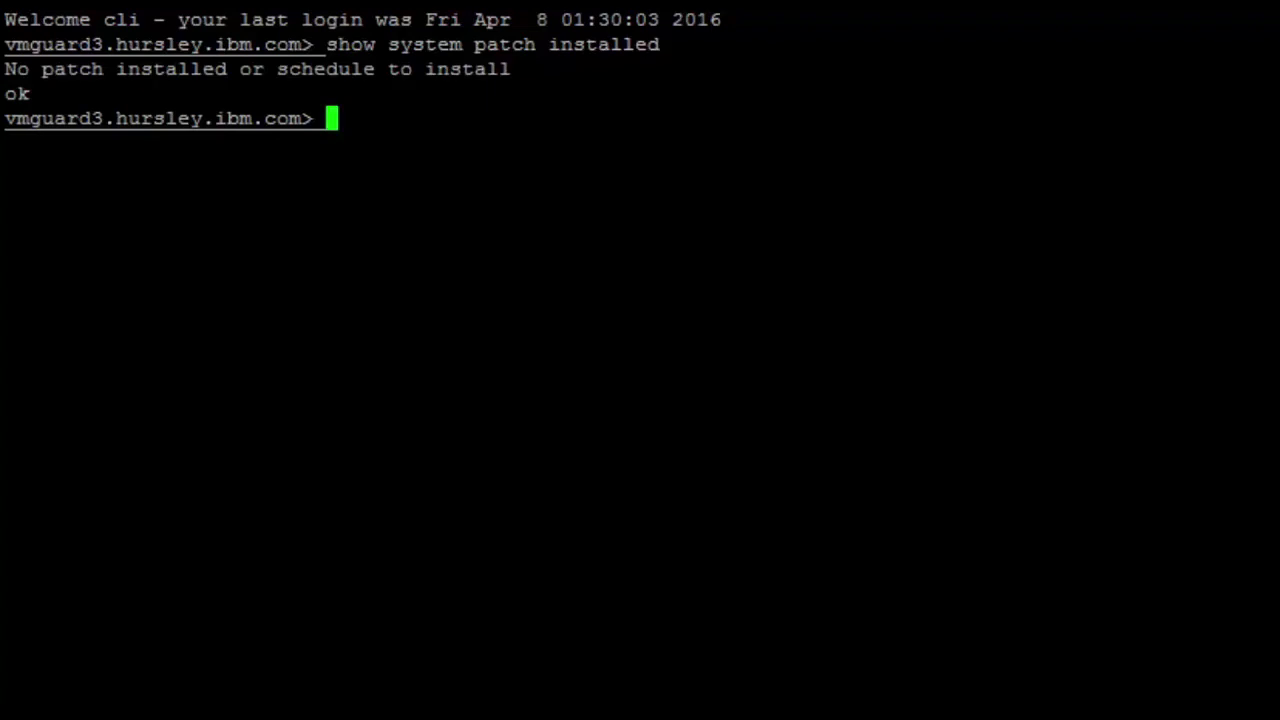
Check the automatic service stop setting with "show auto_stop_services" and run the "store auto_stop_services" command
text(show auto_stop_services)
key(Return)
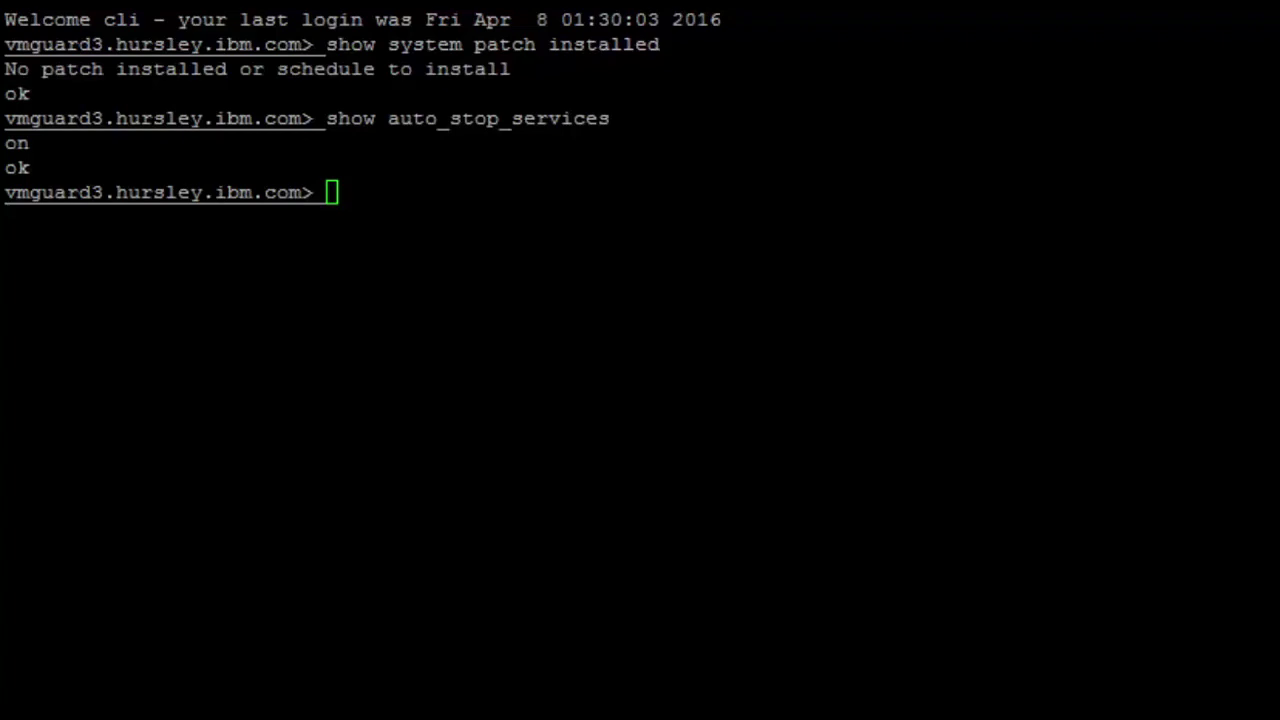
text(store auto_stop_services)
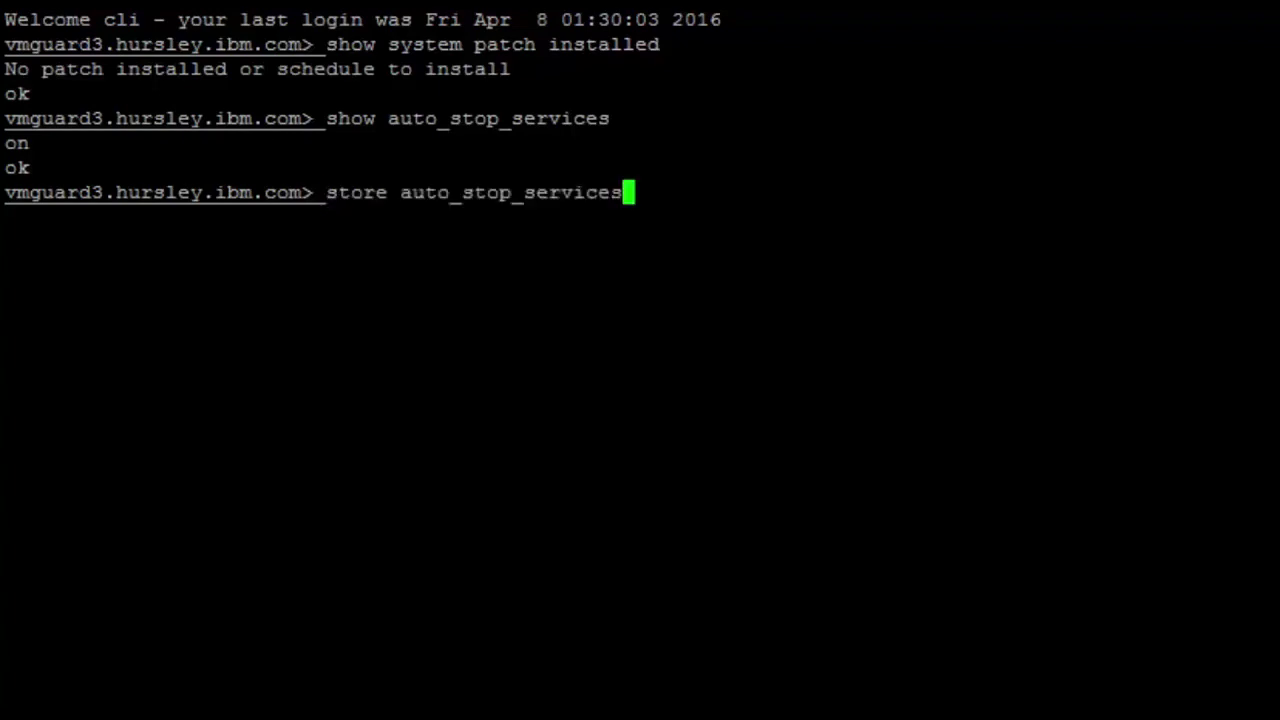
key(Return)
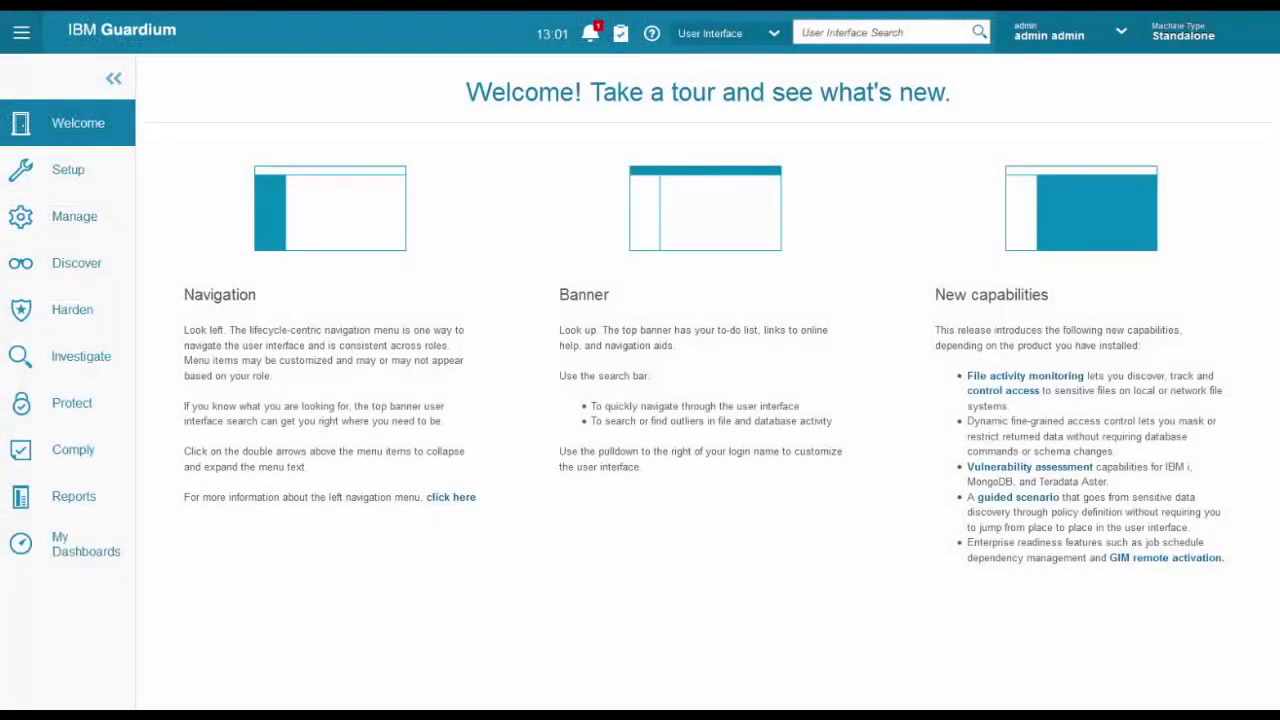
In the Guardium console's Policy Installation, open the installed "-Log Full details + Alert" policy and examine its "Log full and alert" access rule definition
click(54, 186)
click(163, 137)
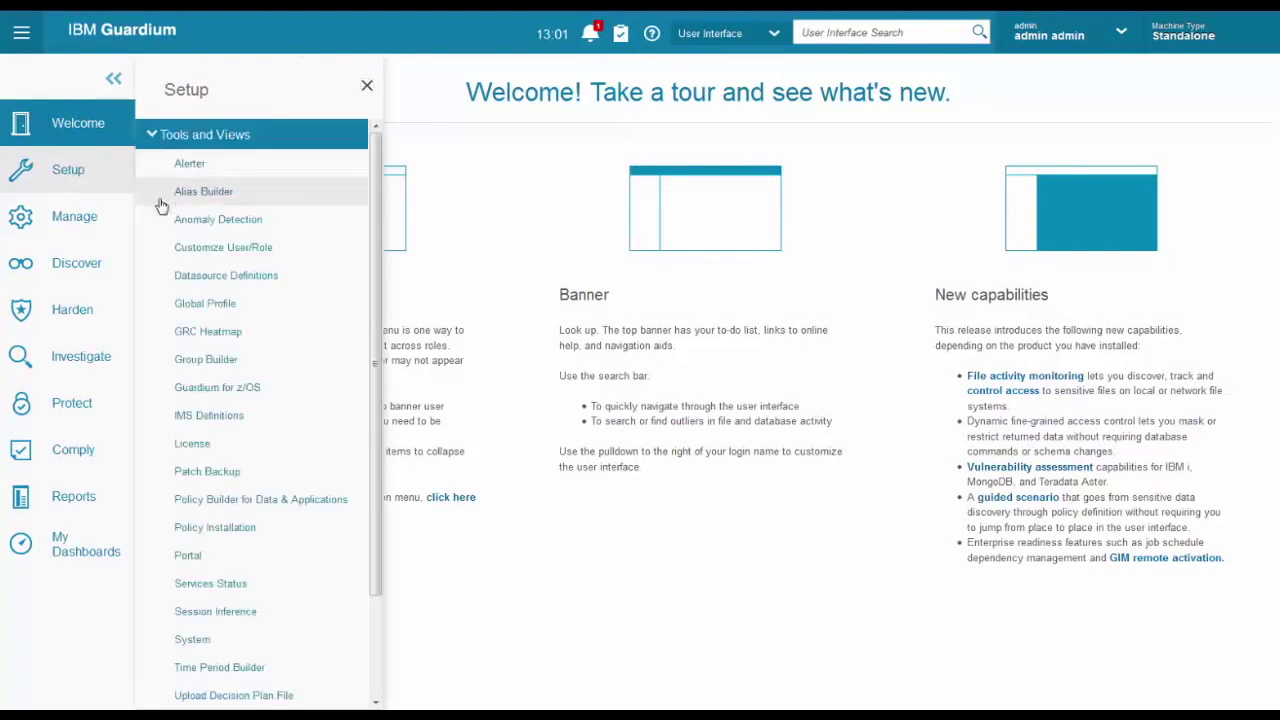
click(200, 529)
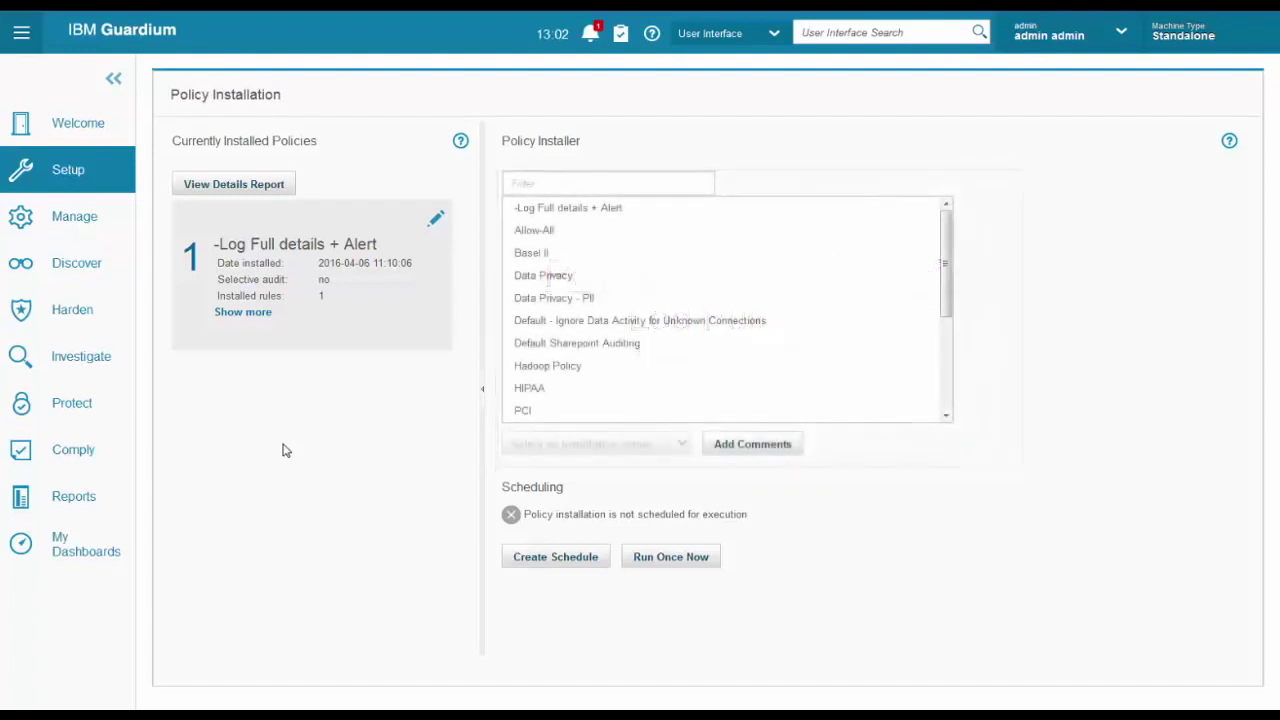
click(436, 219)
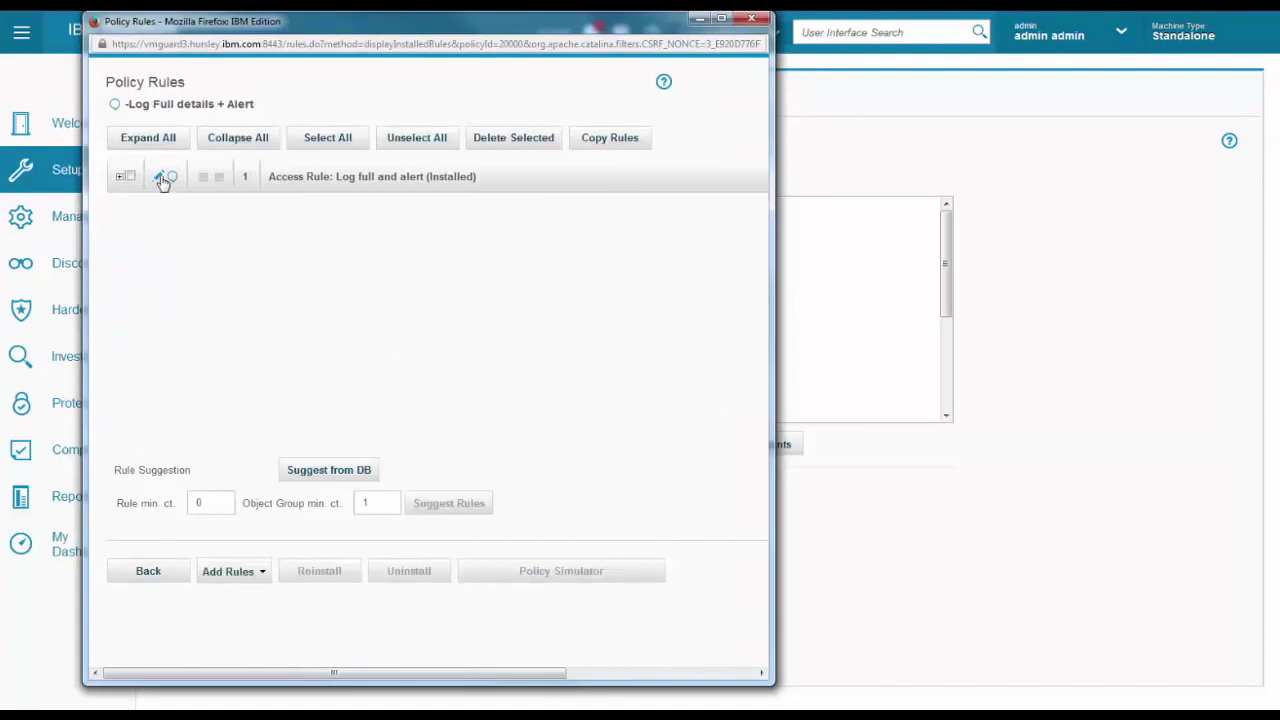
click(163, 180)
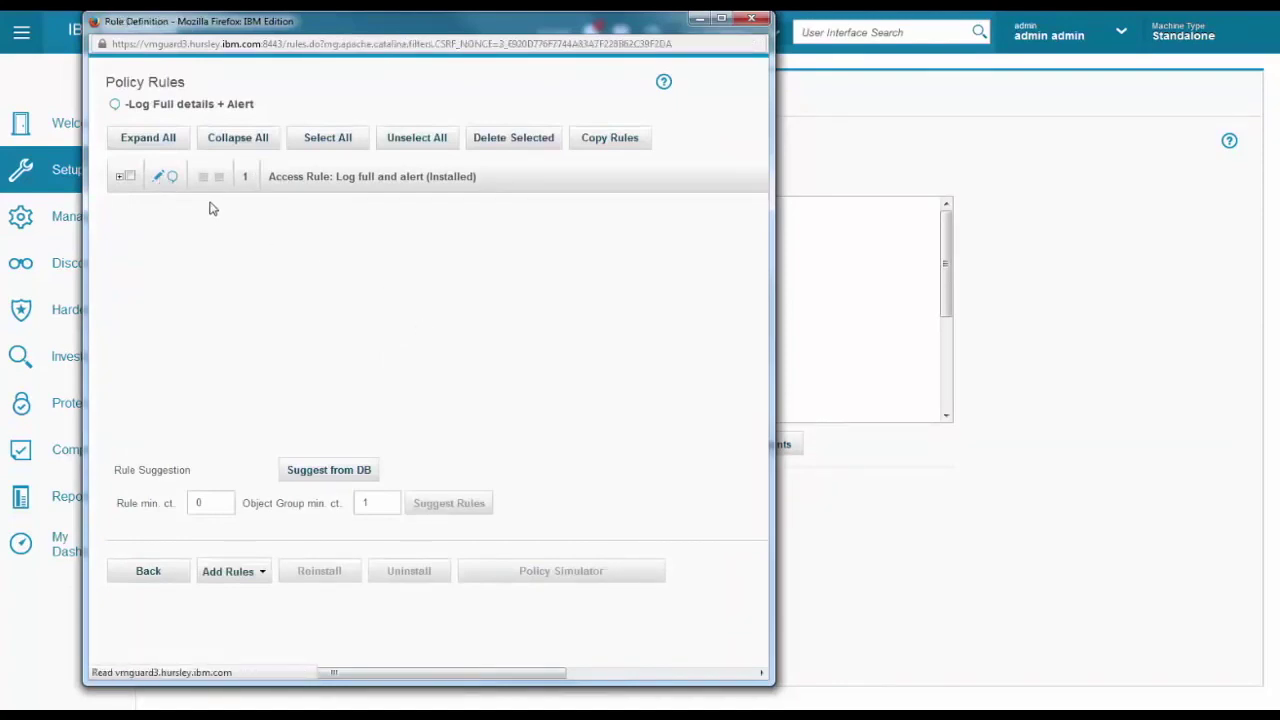
scroll(300, 300, down, 15)
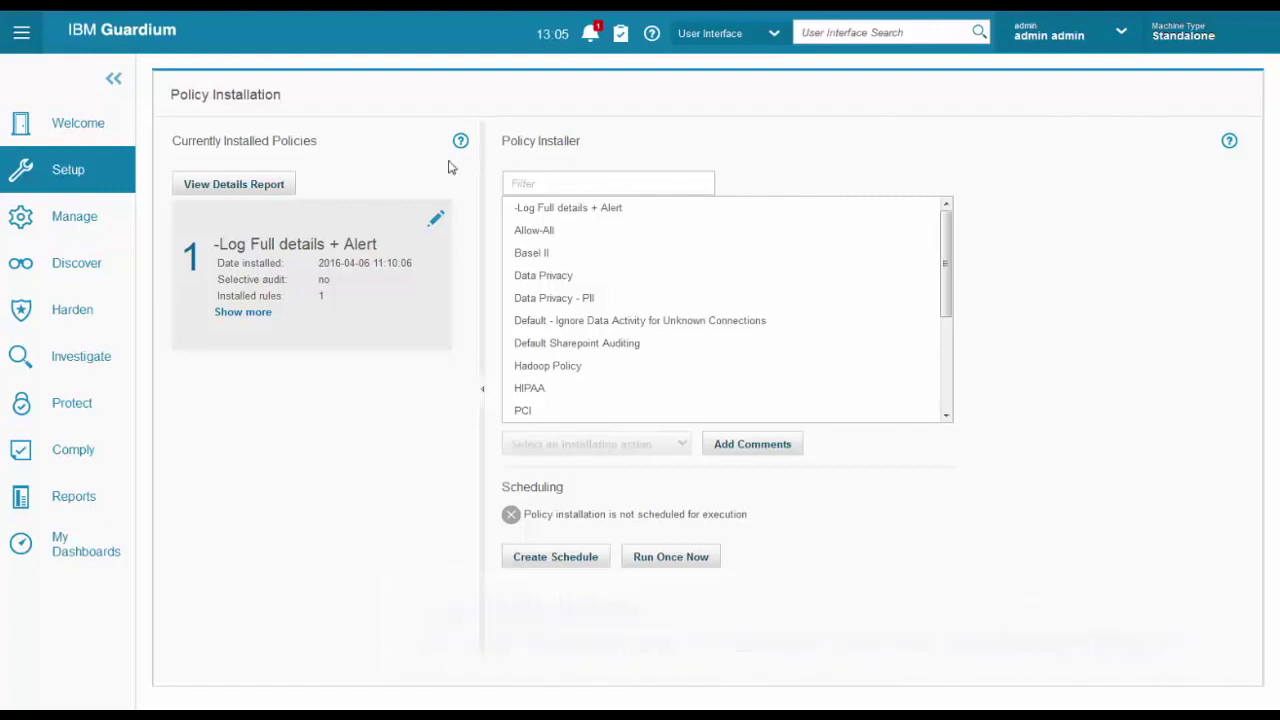
Open the "-My Collector Mysql Disk Usage" alert for editing in the Alert Builder
click(79, 406)
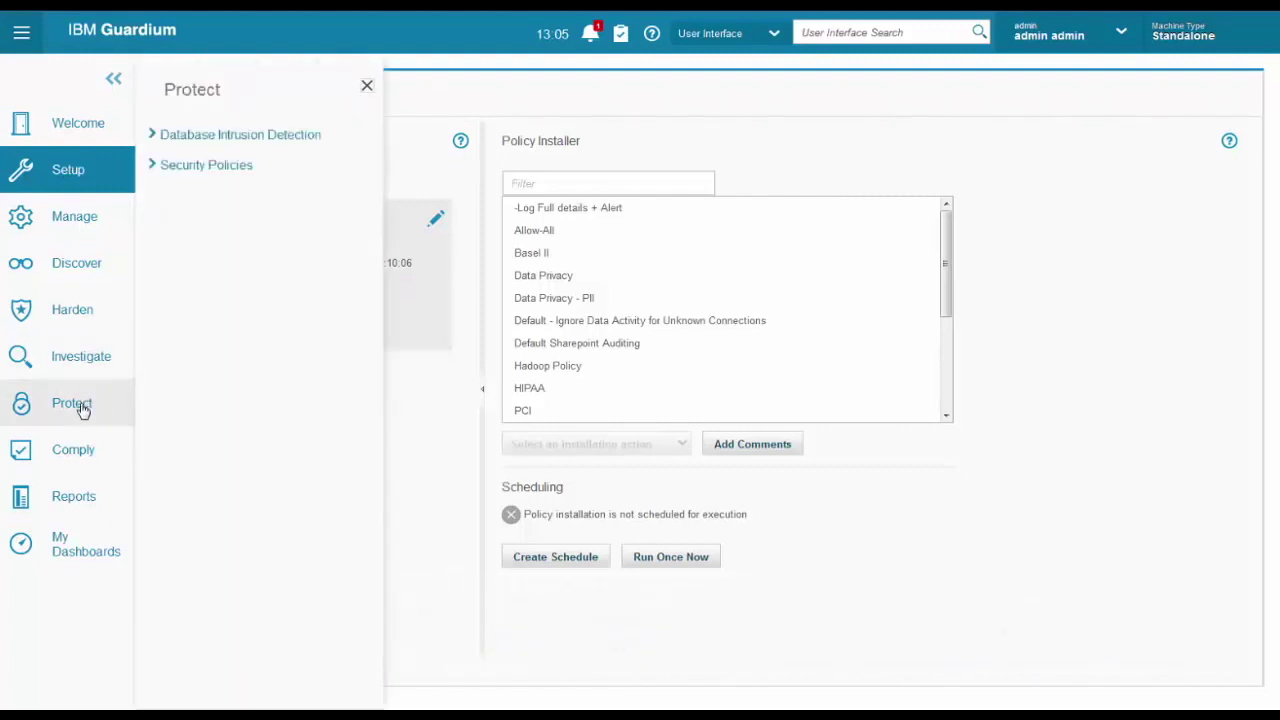
click(215, 137)
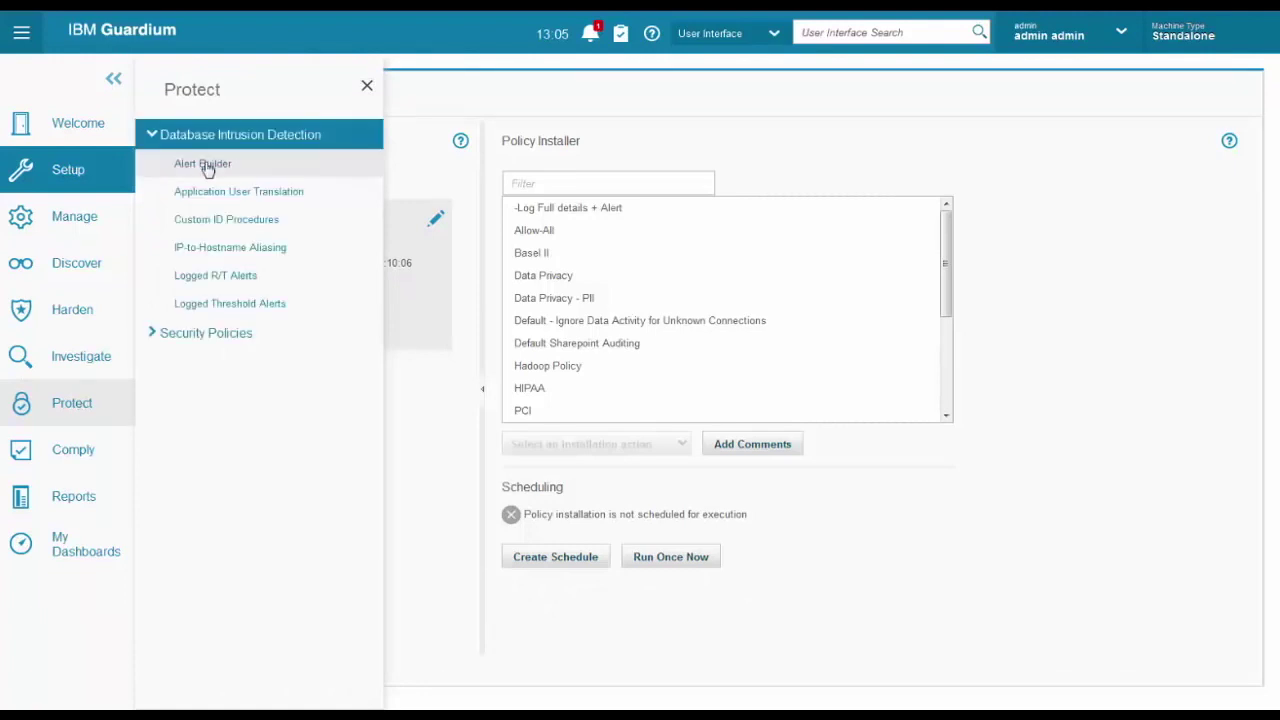
click(205, 166)
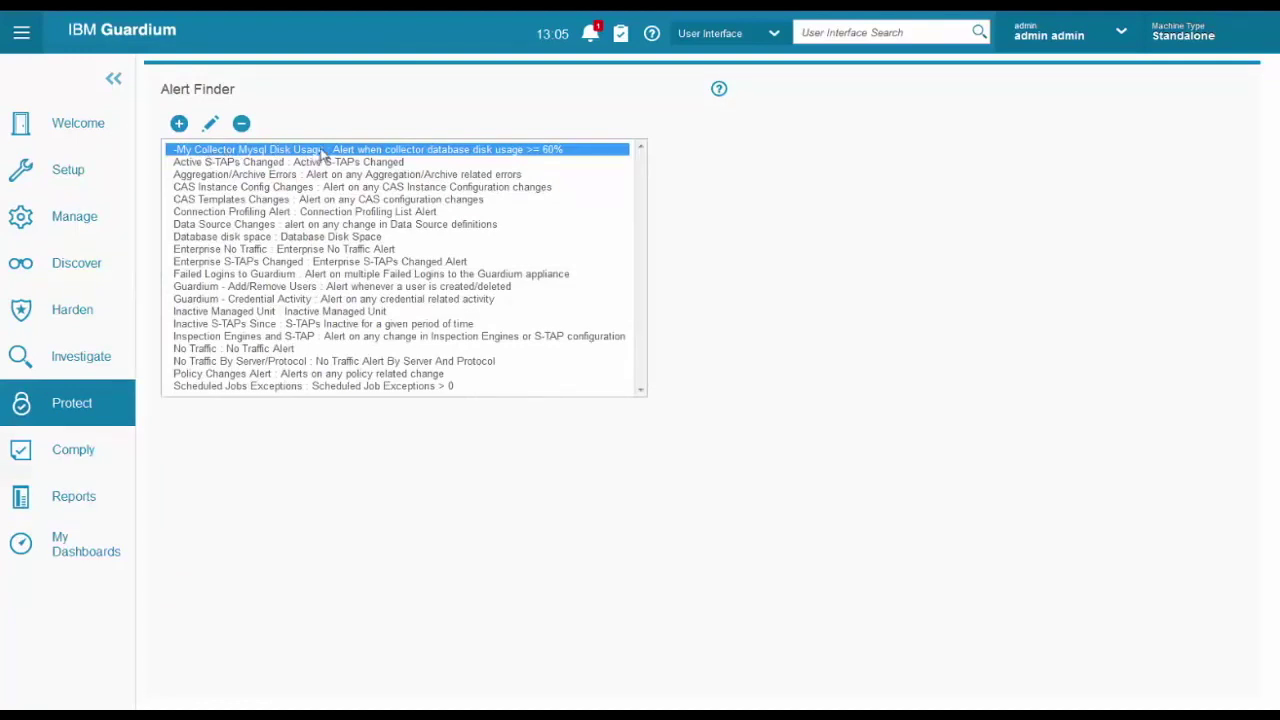
click(210, 123)
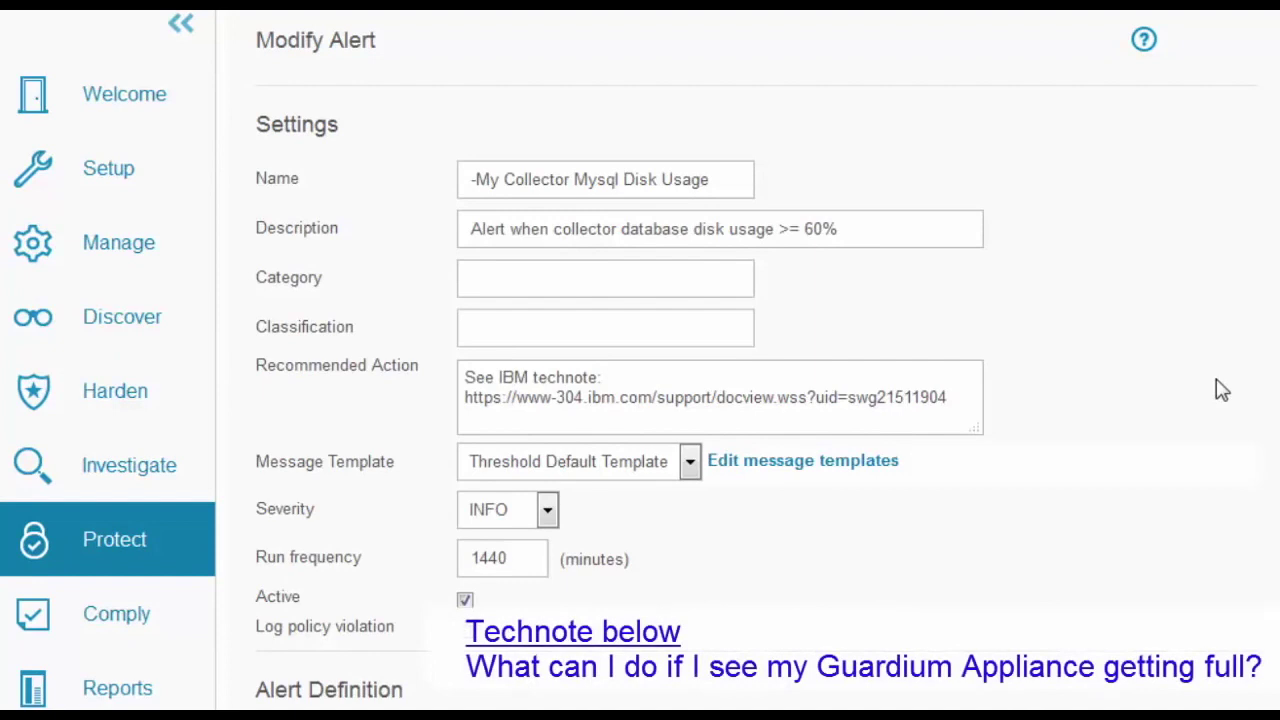
Set both the alert's run frequency and its notification frequency to 120 minutes
scroll(1222, 390, down, 3)
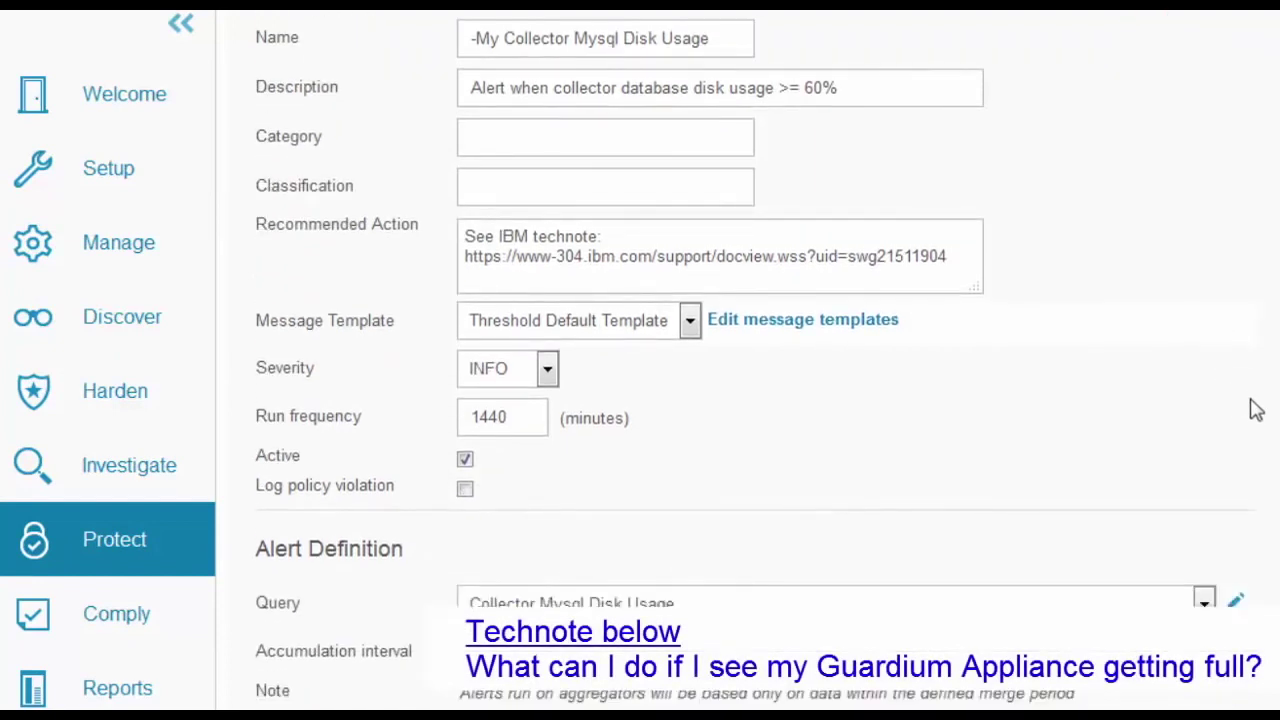
scroll(806, 391, down, 3)
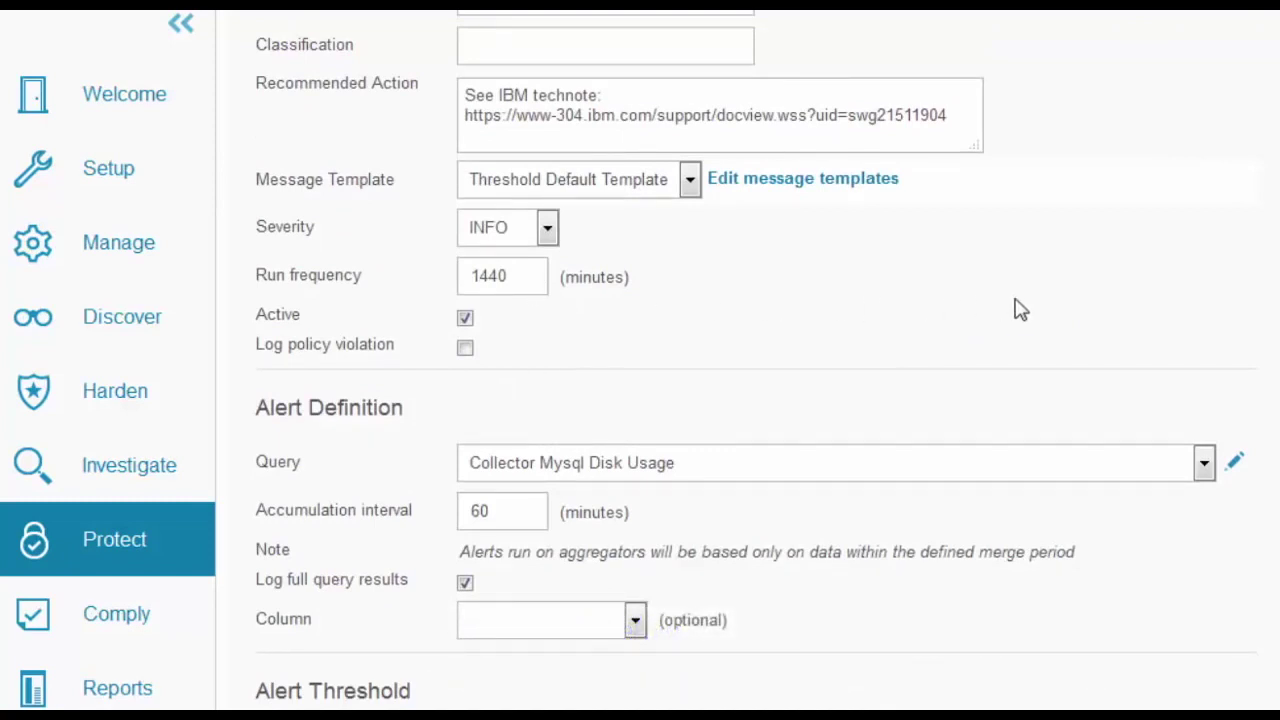
double_click(467, 277)
text(120)
scroll(860, 291, down, 3)
scroll(649, 329, down, 2)
double_click(457, 562)
text(120)
click(1222, 254)
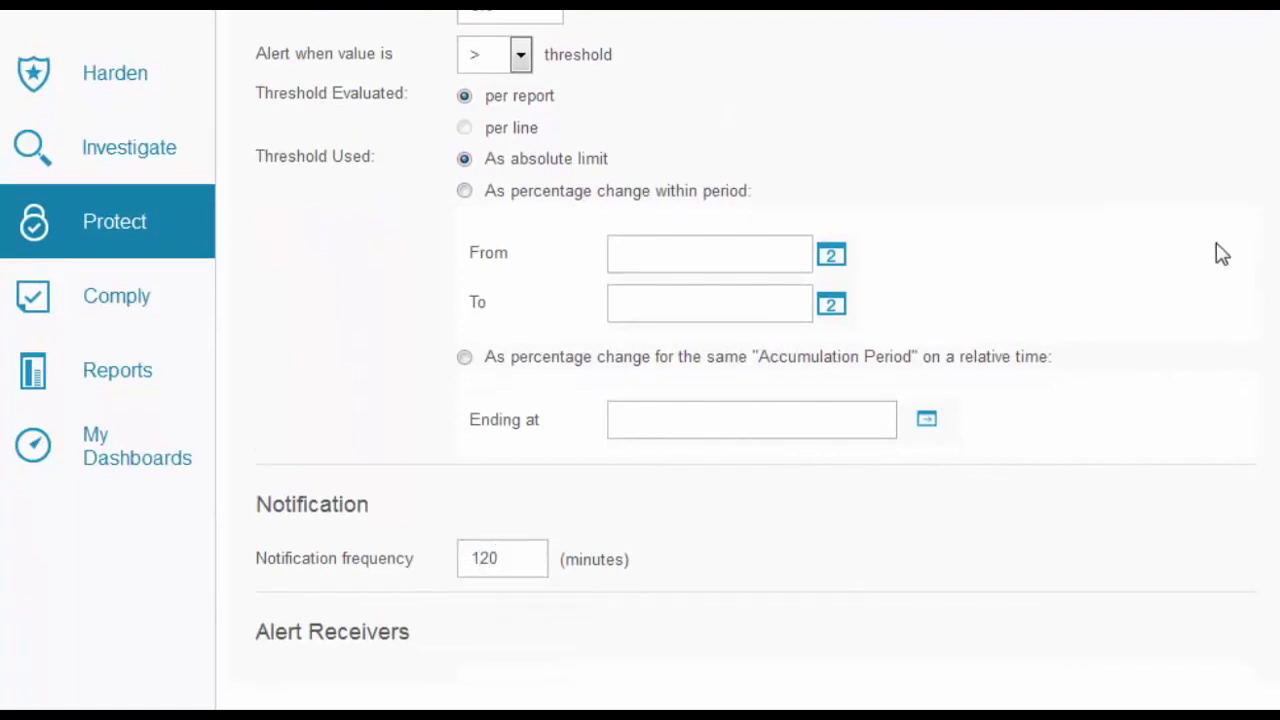
Add a SYSLOG receiver to the "-My Collector Mysql Disk Usage" alert and save the receiver selection
scroll(1215, 265, up, 5)
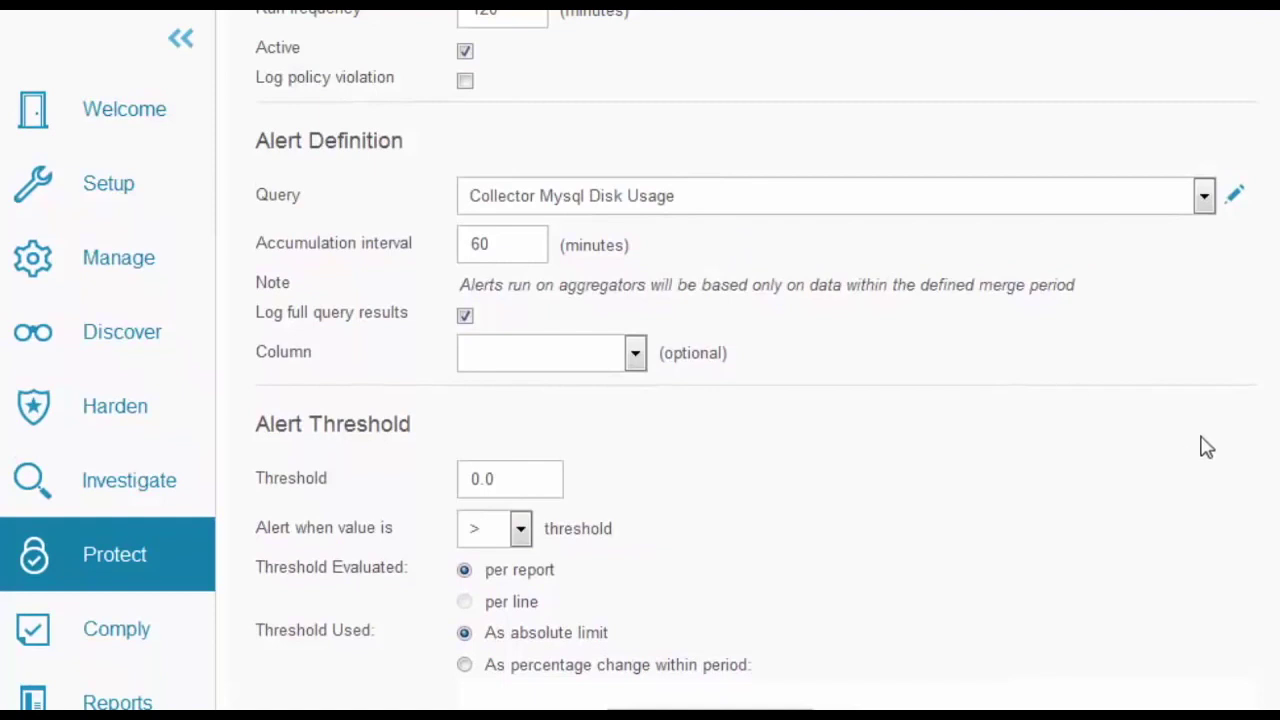
scroll(1207, 447, down, 4)
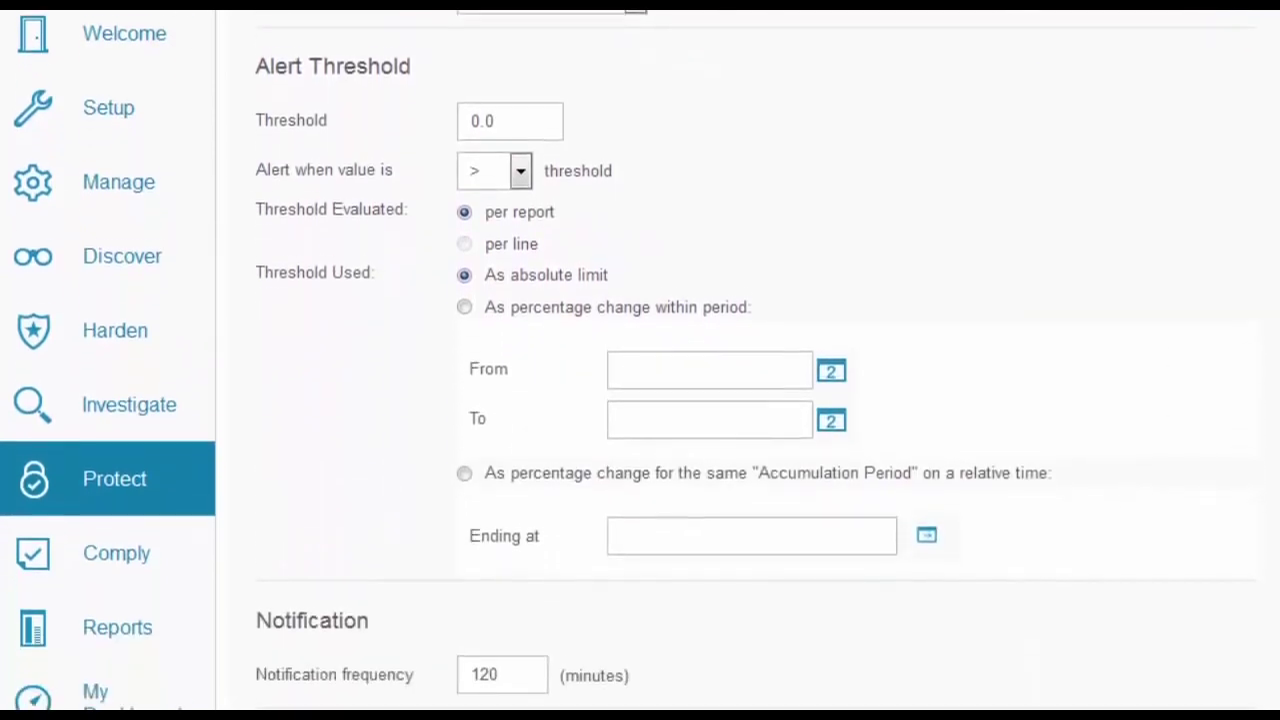
scroll(423, 660, down, 2)
scroll(303, 700, up, 1)
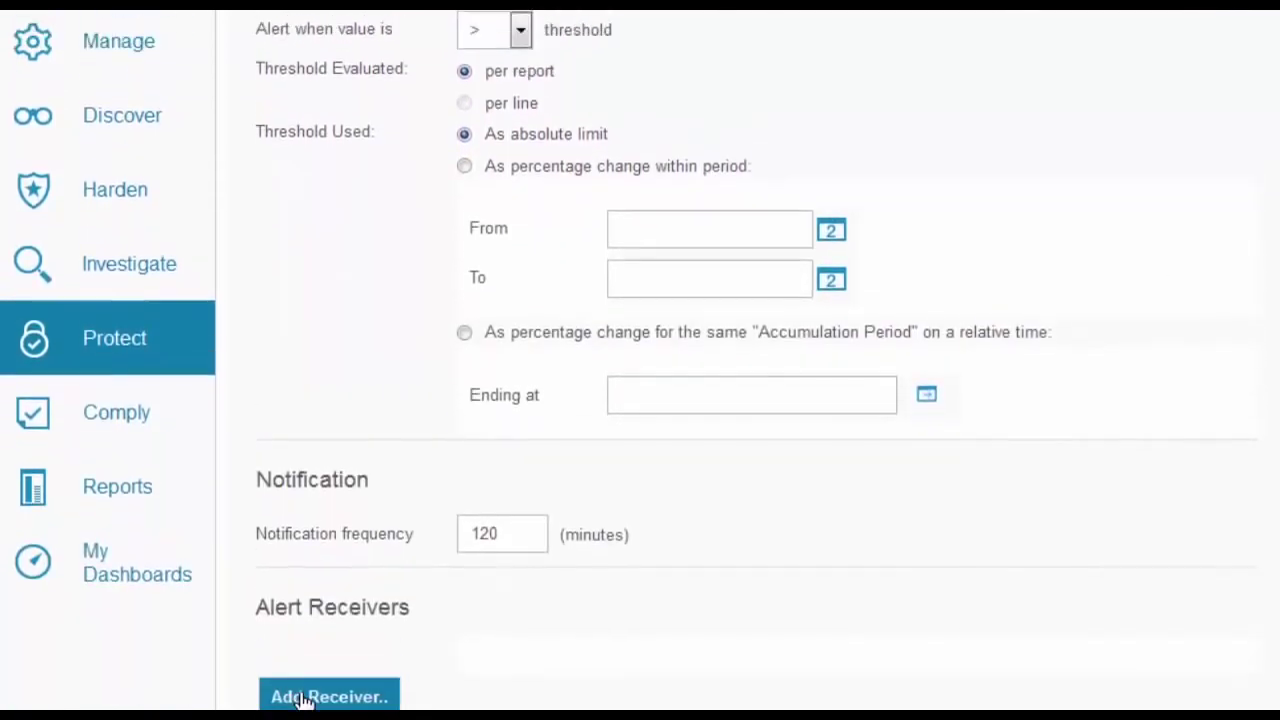
click(303, 697)
click(543, 168)
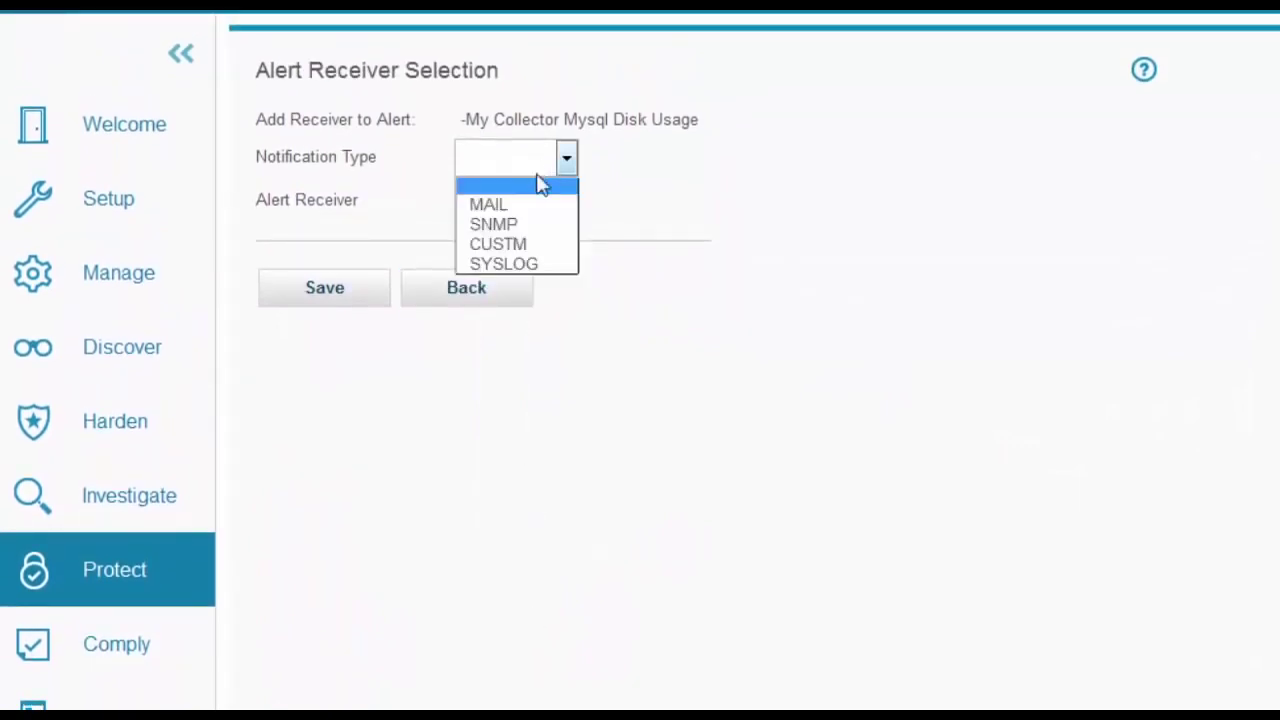
click(523, 263)
click(350, 290)
scroll(1194, 520, down, 3)
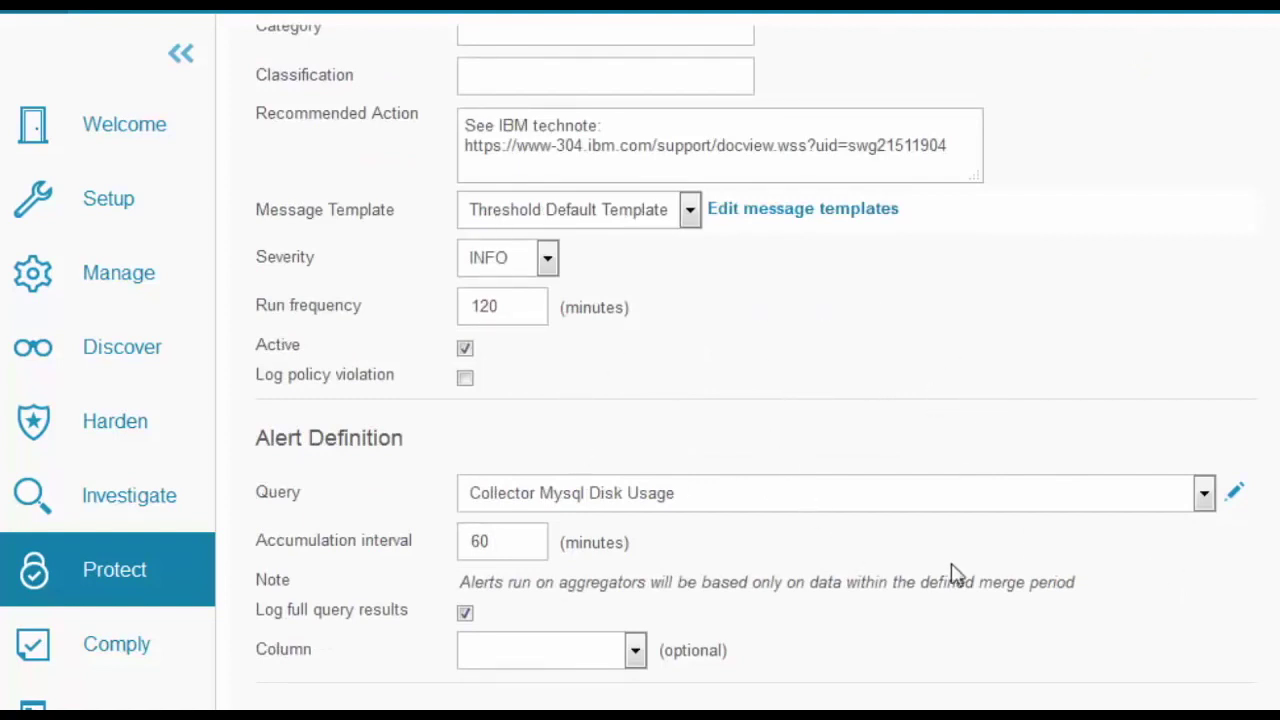
Open the alert's "Collector Mysql Disk Usage" query in the Query Builder and examine its fields and condition
click(1238, 494)
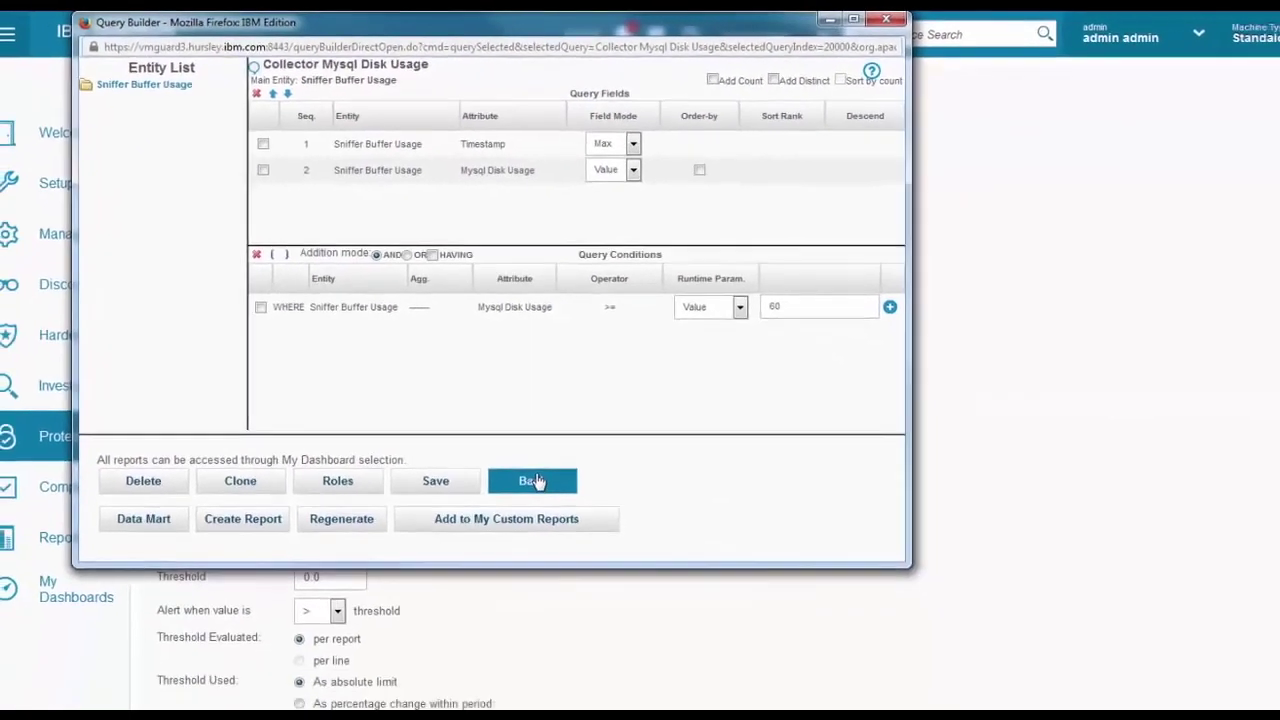
click(698, 712)
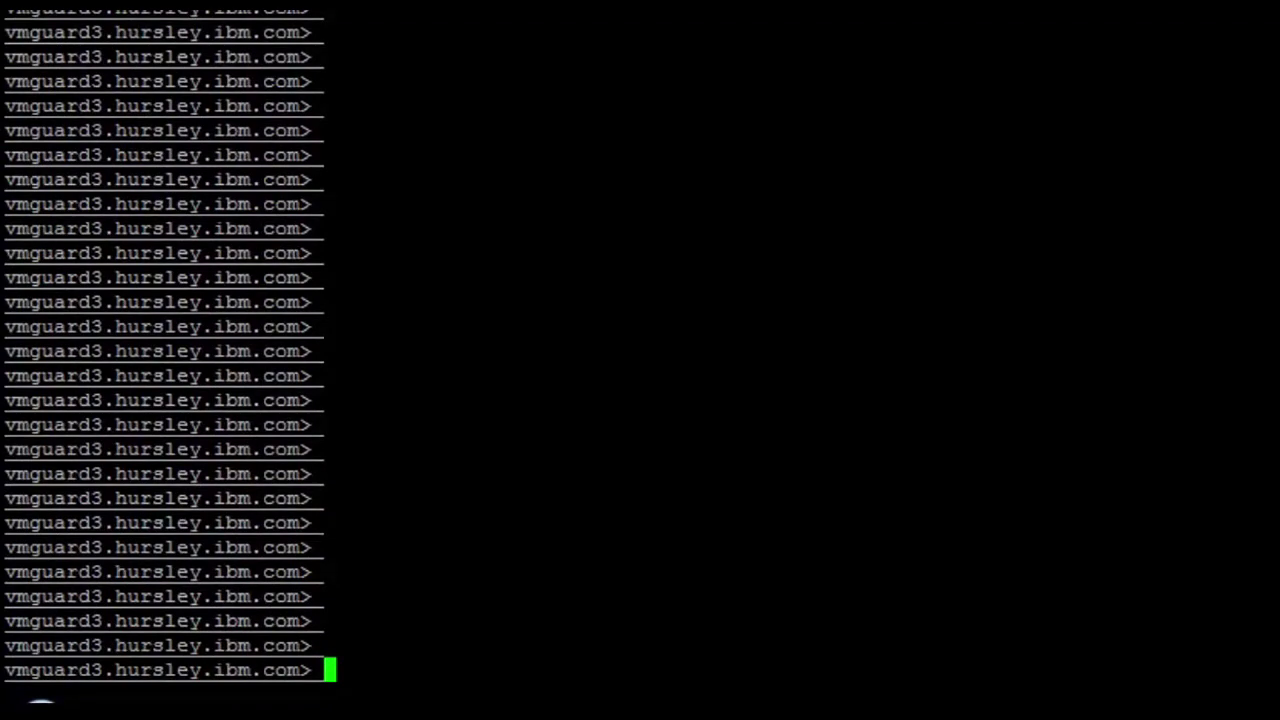
In the appliance's CLI terminal, run "support show db-status used %" to check the database's used space
text(support show db-status used %)
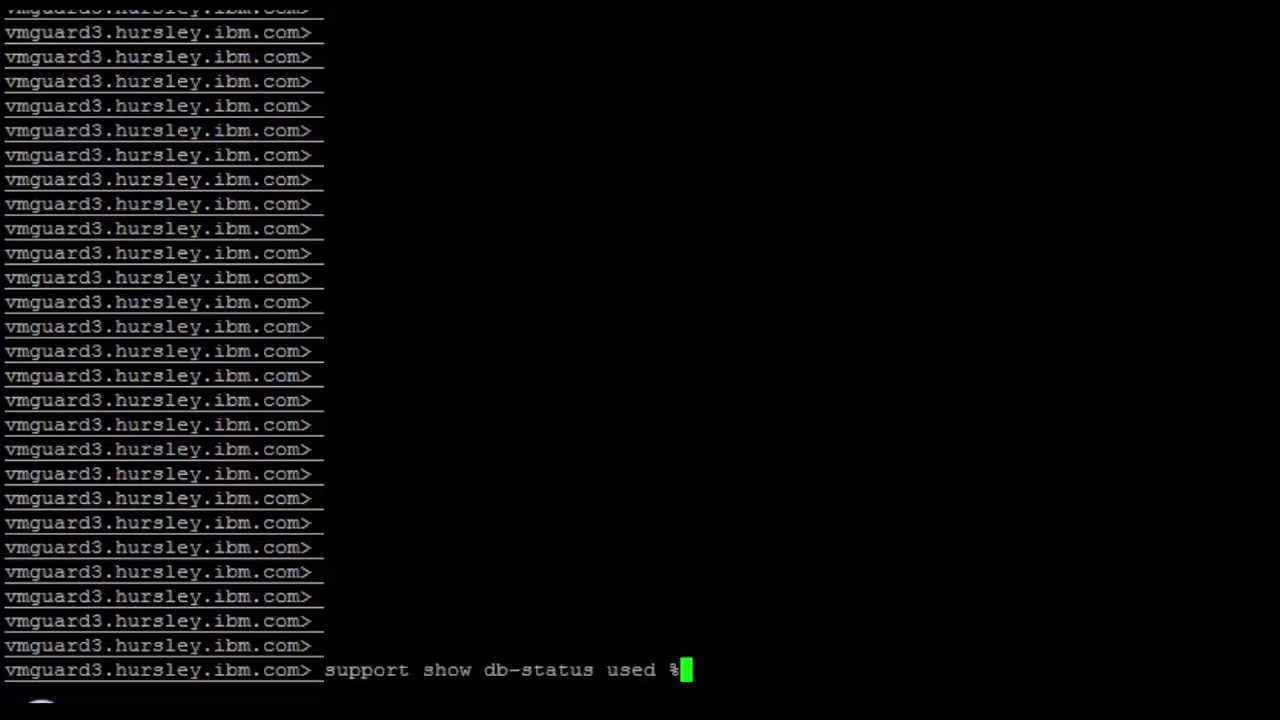
key(Return)
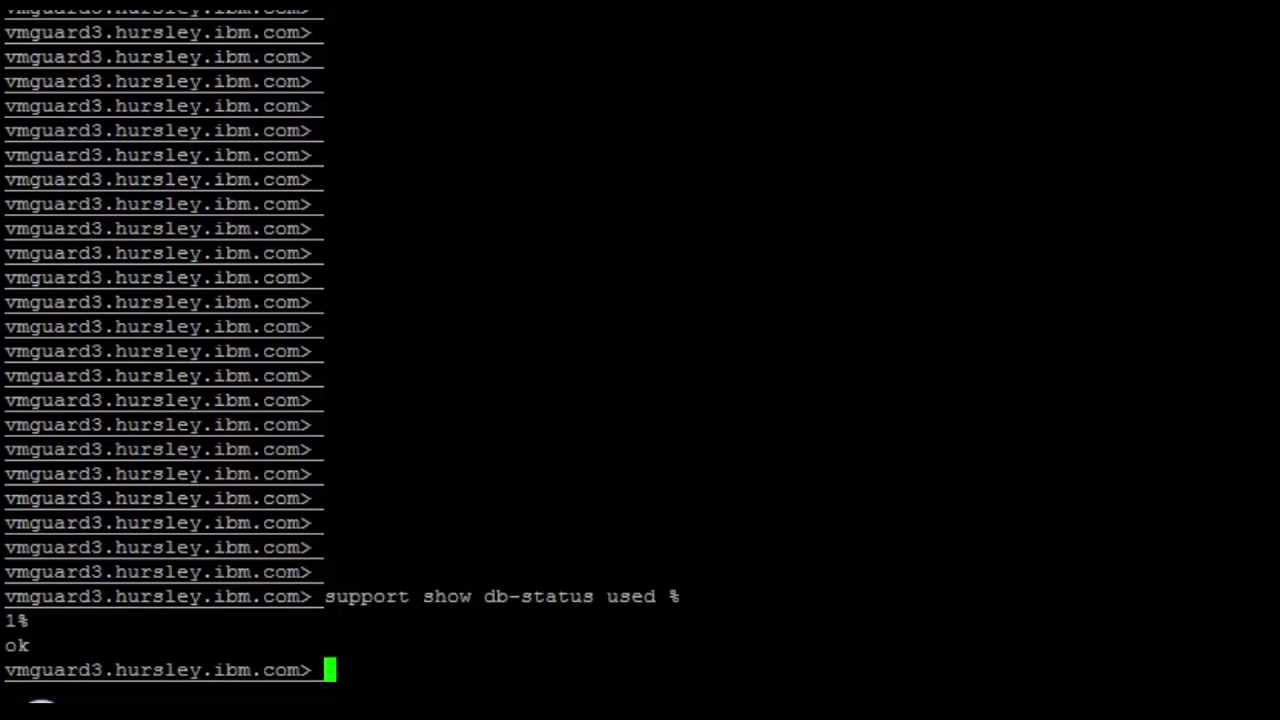
key(Return)
key(Return)
Run "support show db-top-tables all" and highlight GDM_POLICY_VIOLATIONS_LOG, MESSAGE_TEXT, MESSAGE and GDM_CONSTRUCT_TEXT among the largest tables
key(Up)
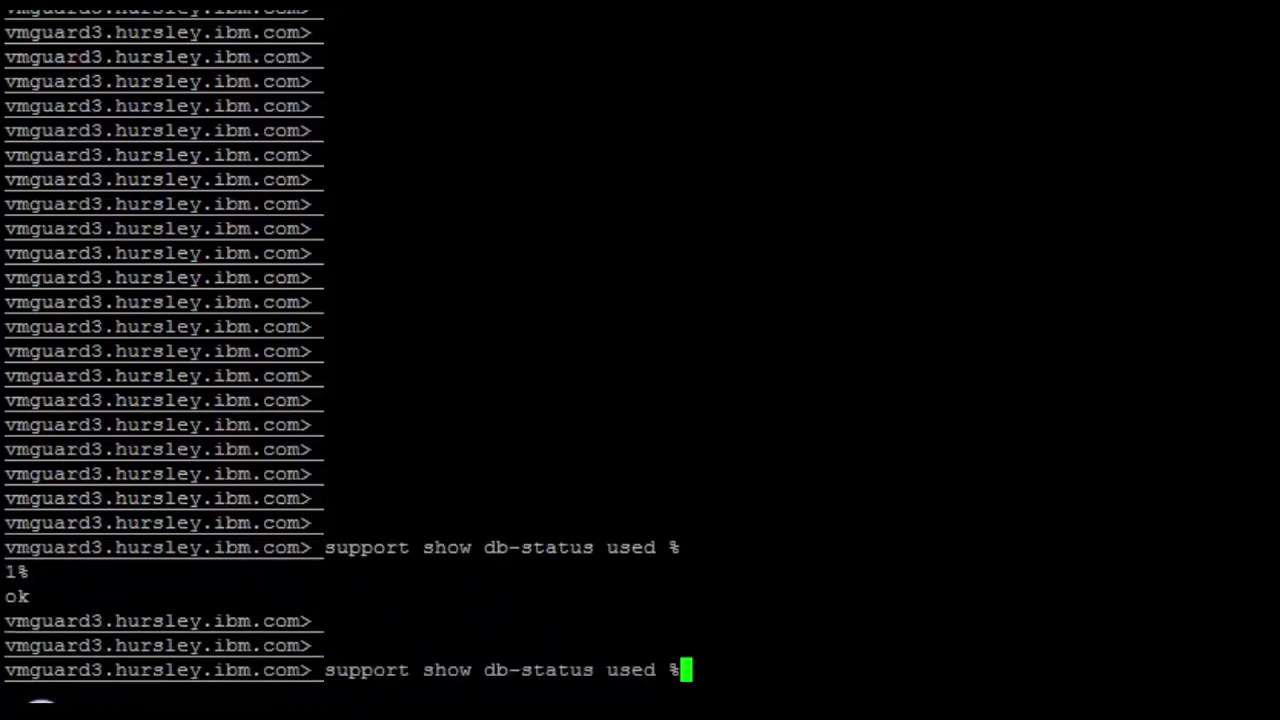
key(Up)
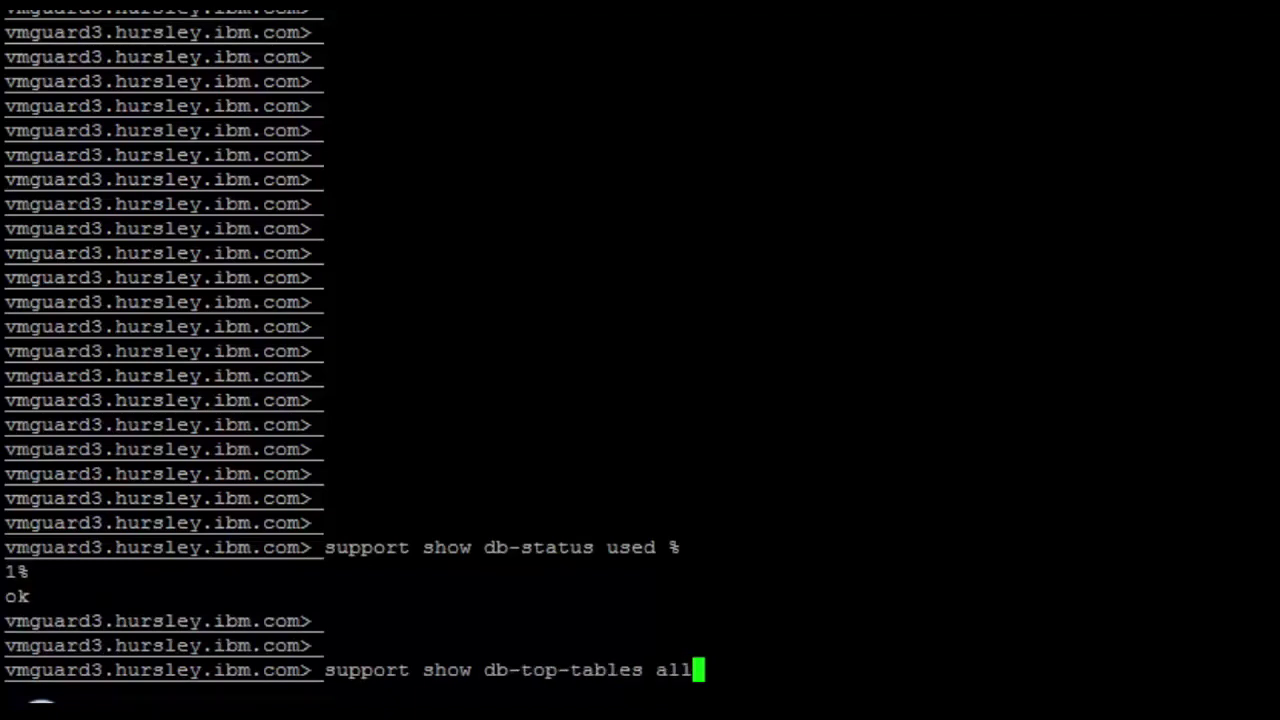
key(Return)
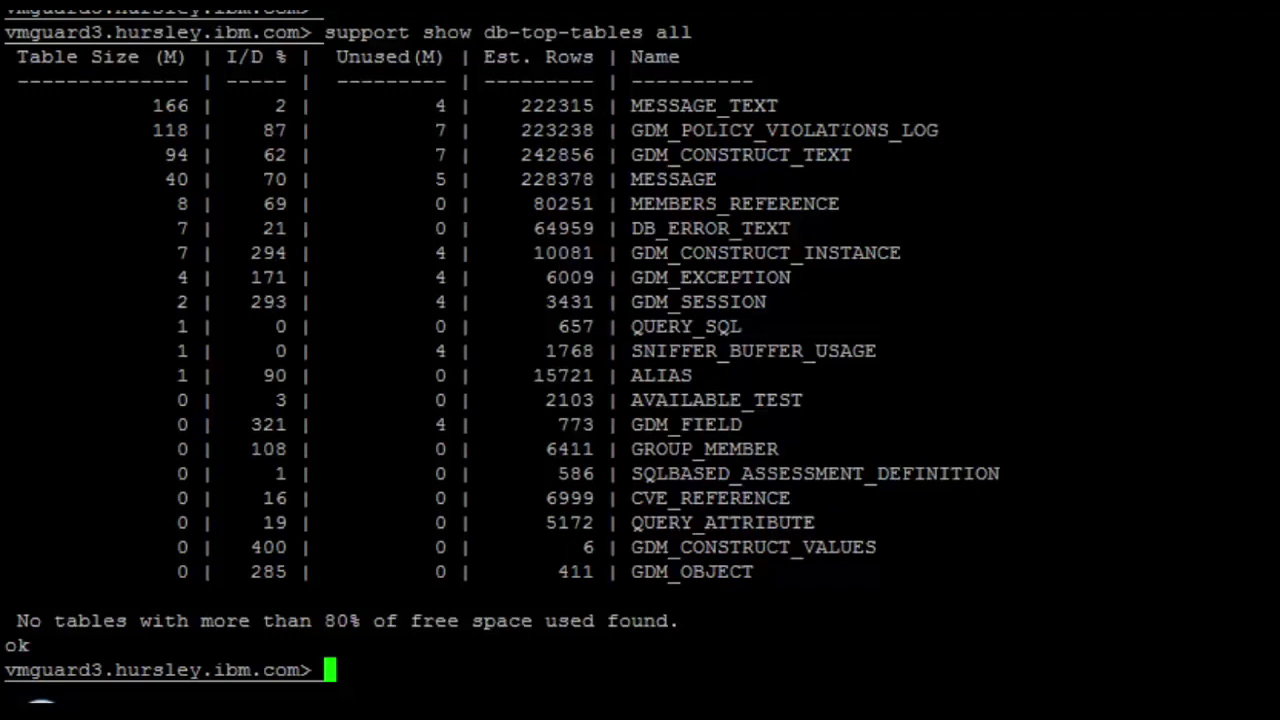
double_click(919, 130)
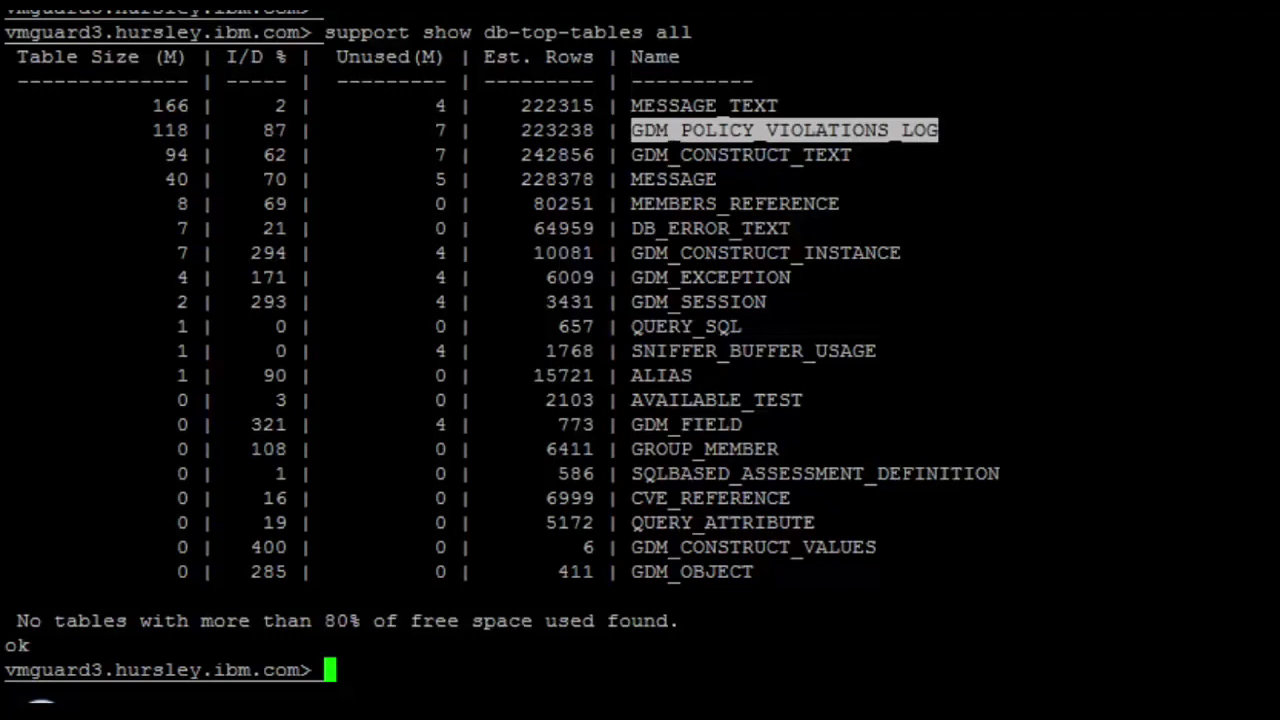
double_click(746, 106)
double_click(706, 178)
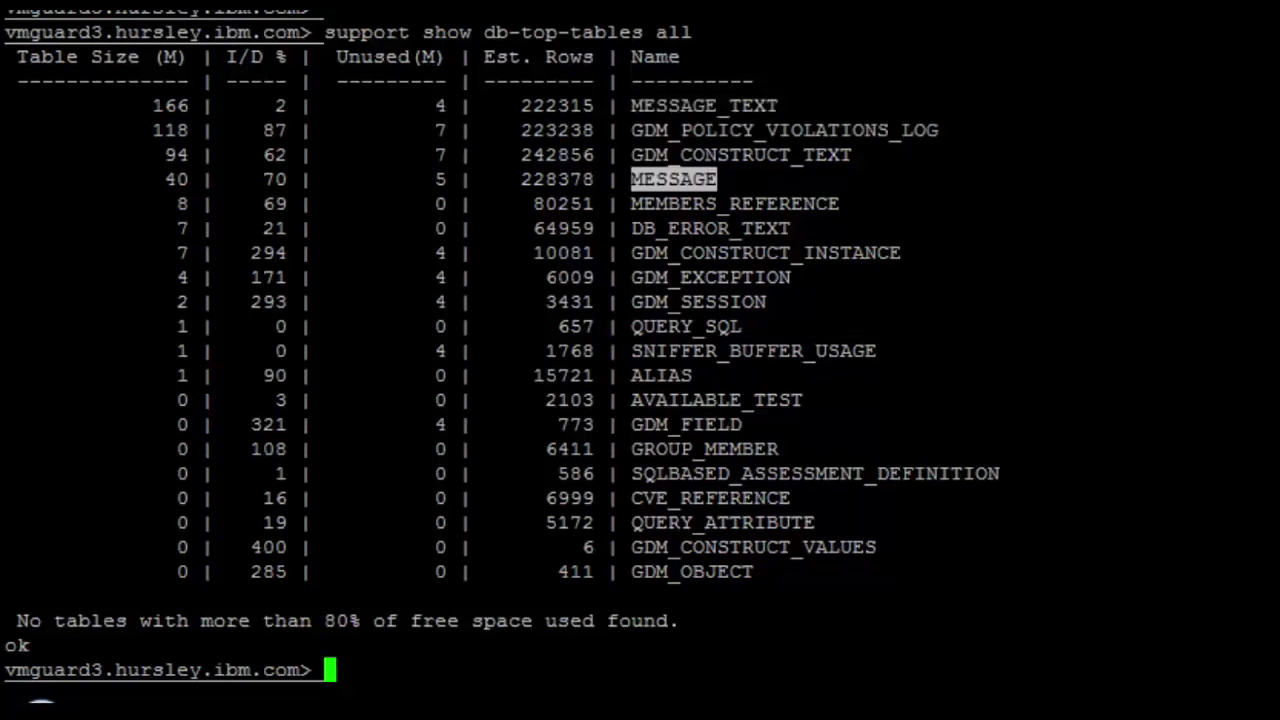
double_click(740, 155)
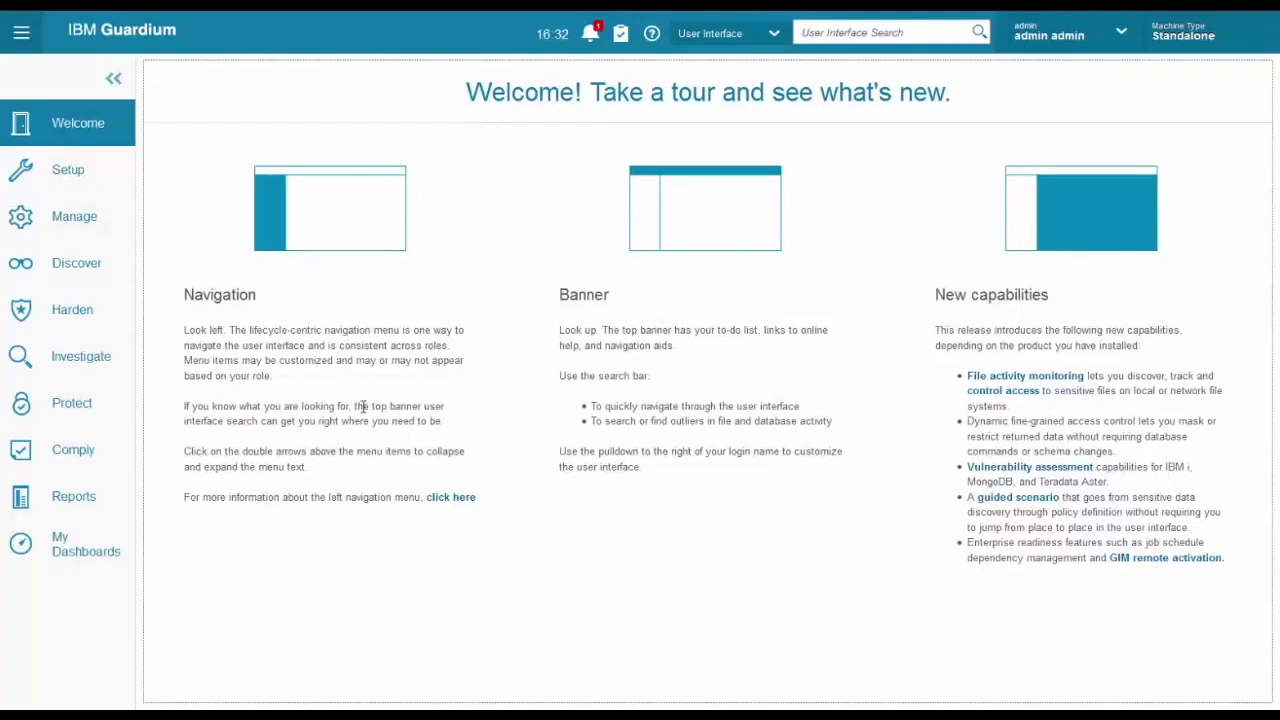
In the Guardium console, open the Aggregation/Archive Log from the Guardium Operational Reports
click(82, 503)
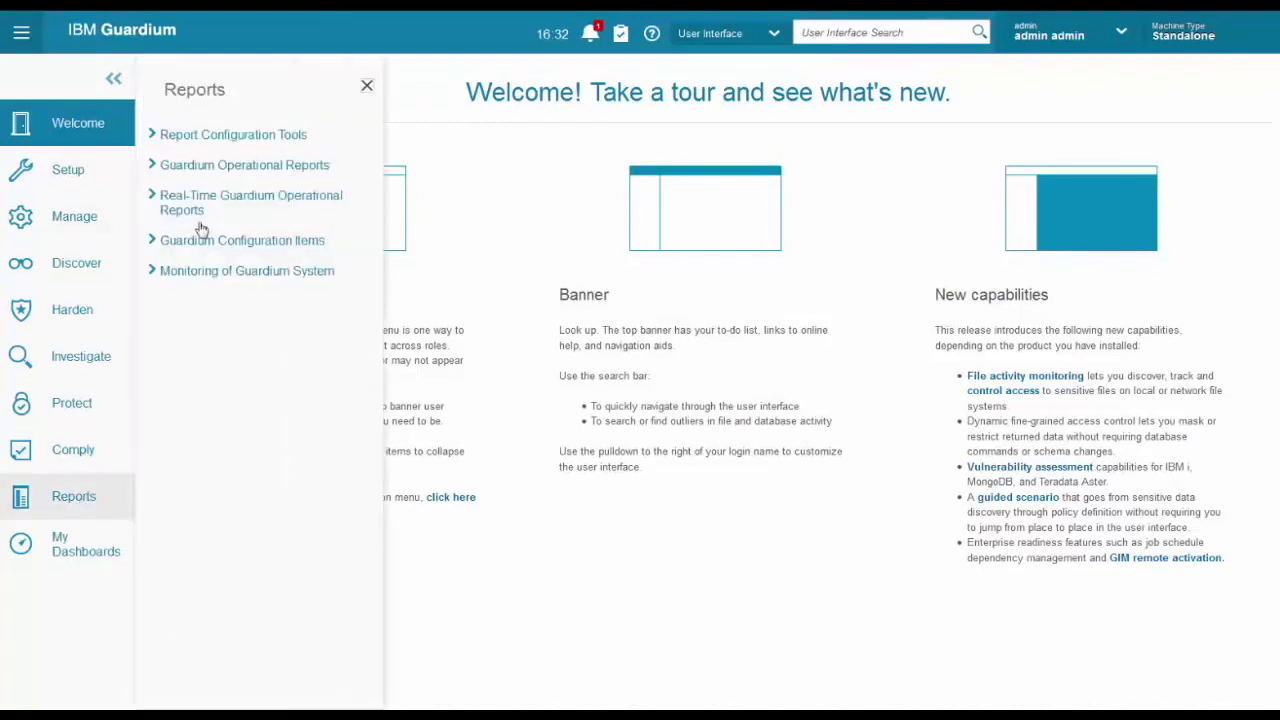
click(190, 170)
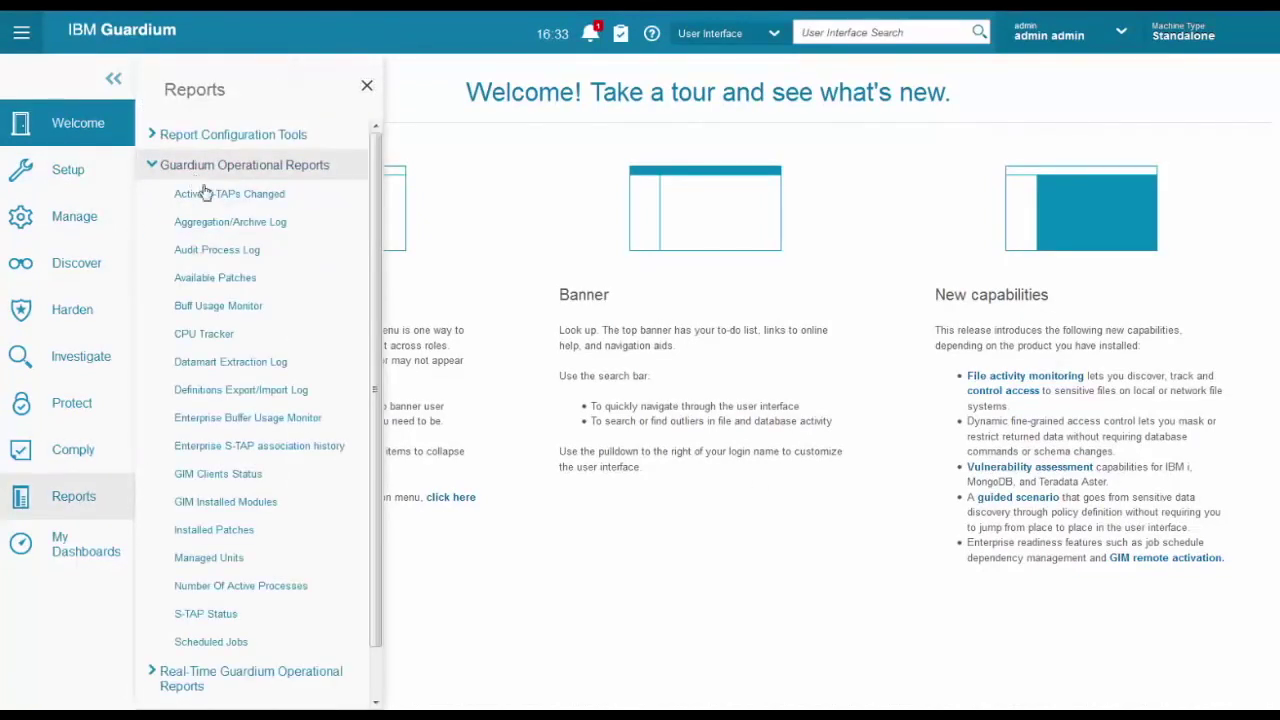
click(228, 222)
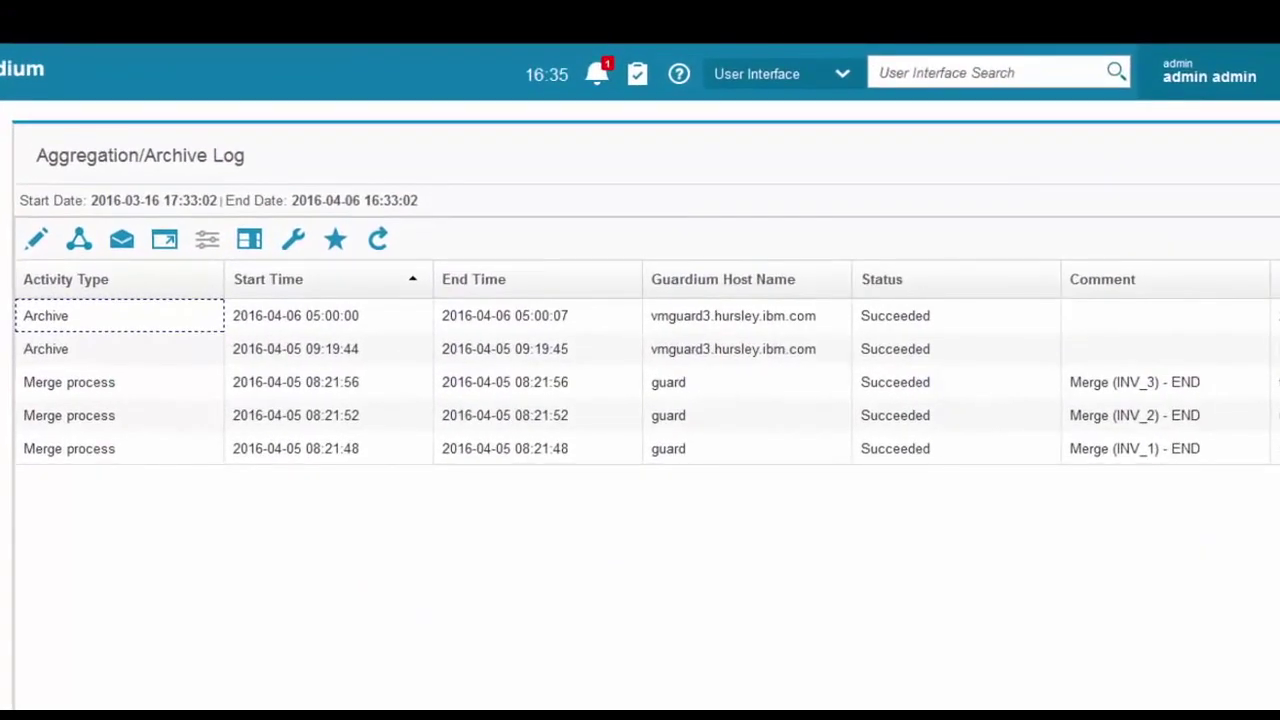
Examine the Aggregation/Archive Detail Log of the 2016-04-06 Archive run, including its purge entry, and view the run's other available drill-down logs
click(118, 313)
click(225, 355)
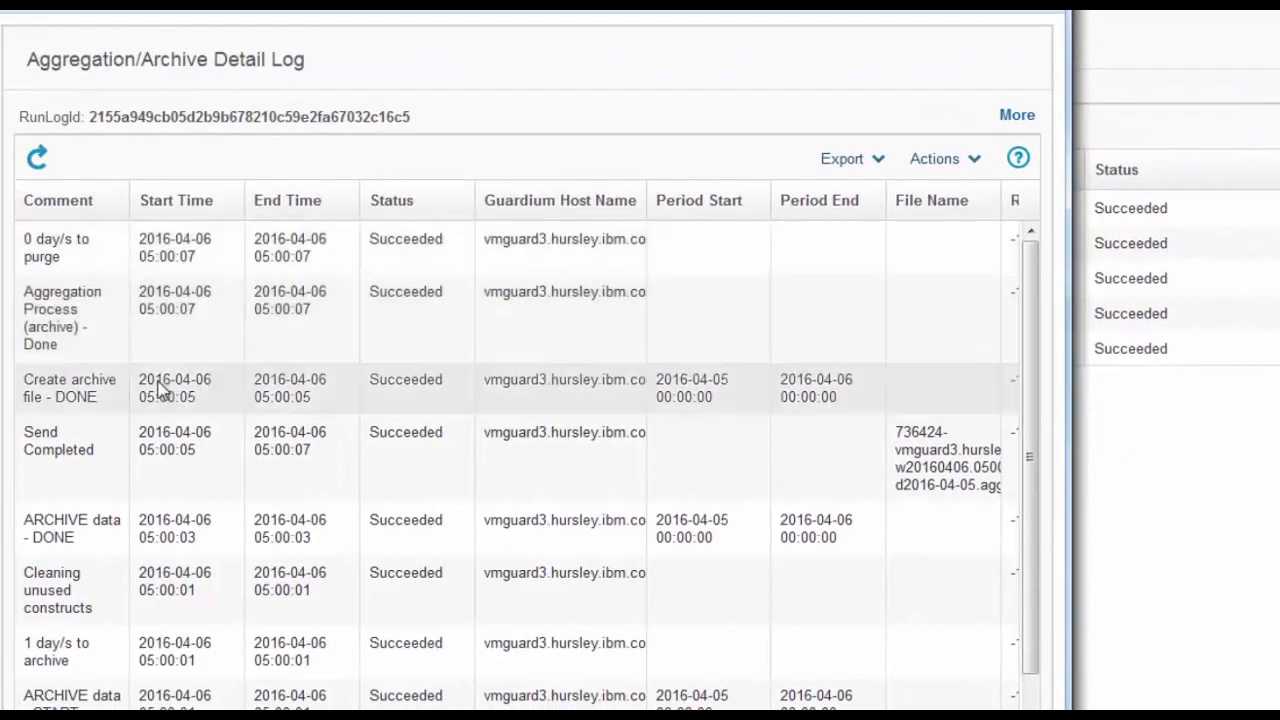
drag(57, 258, 35, 243)
click(35, 243)
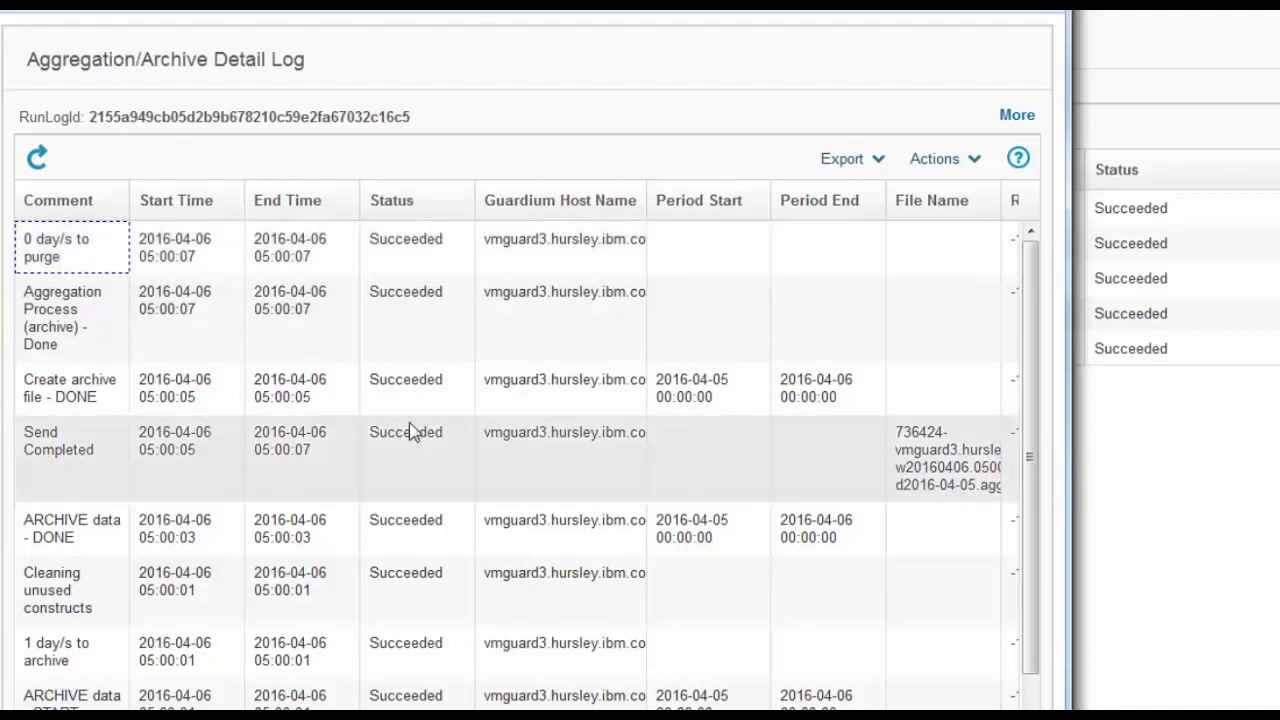
scroll(410, 432, down, 1)
scroll(410, 432, up, 1)
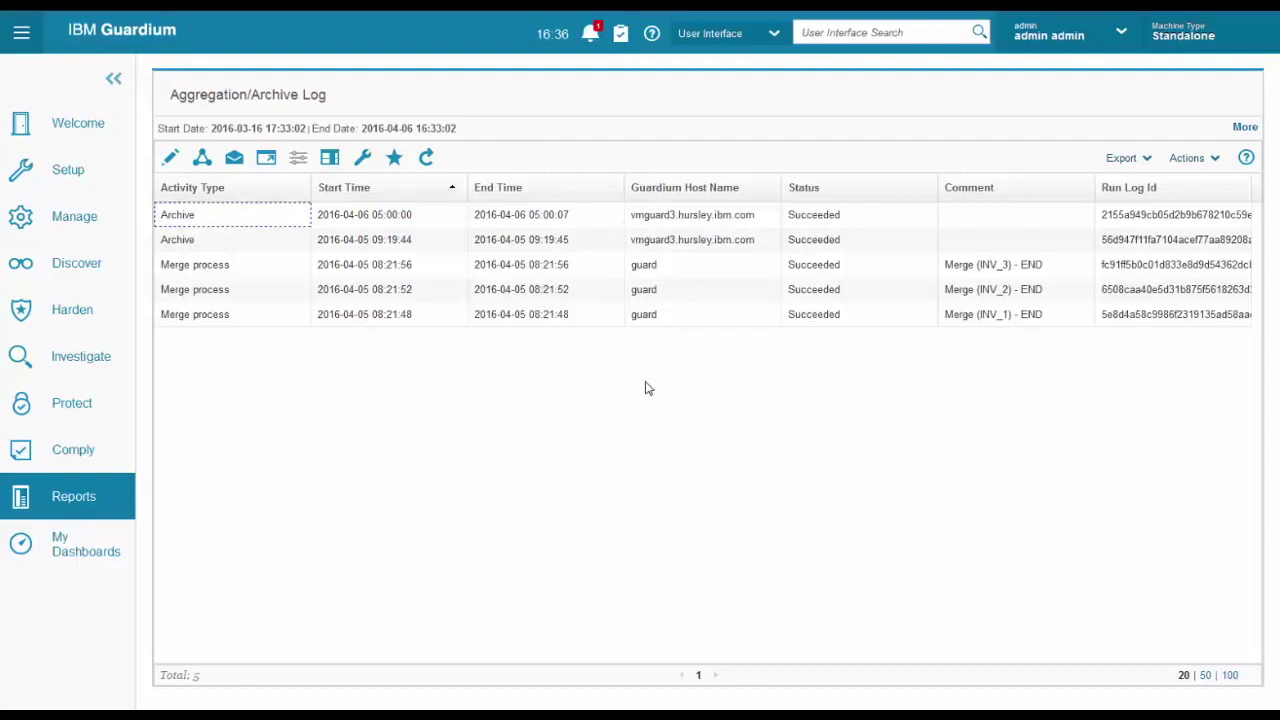
double_click(252, 215)
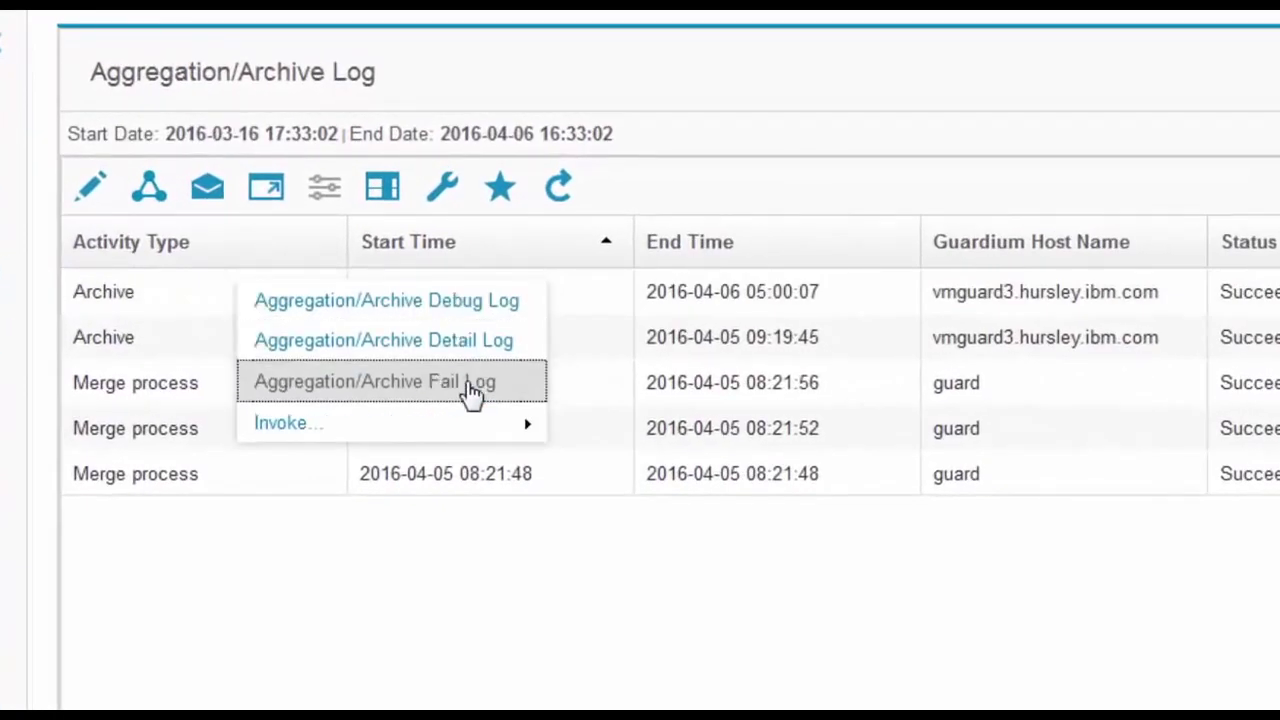
click(1250, 295)
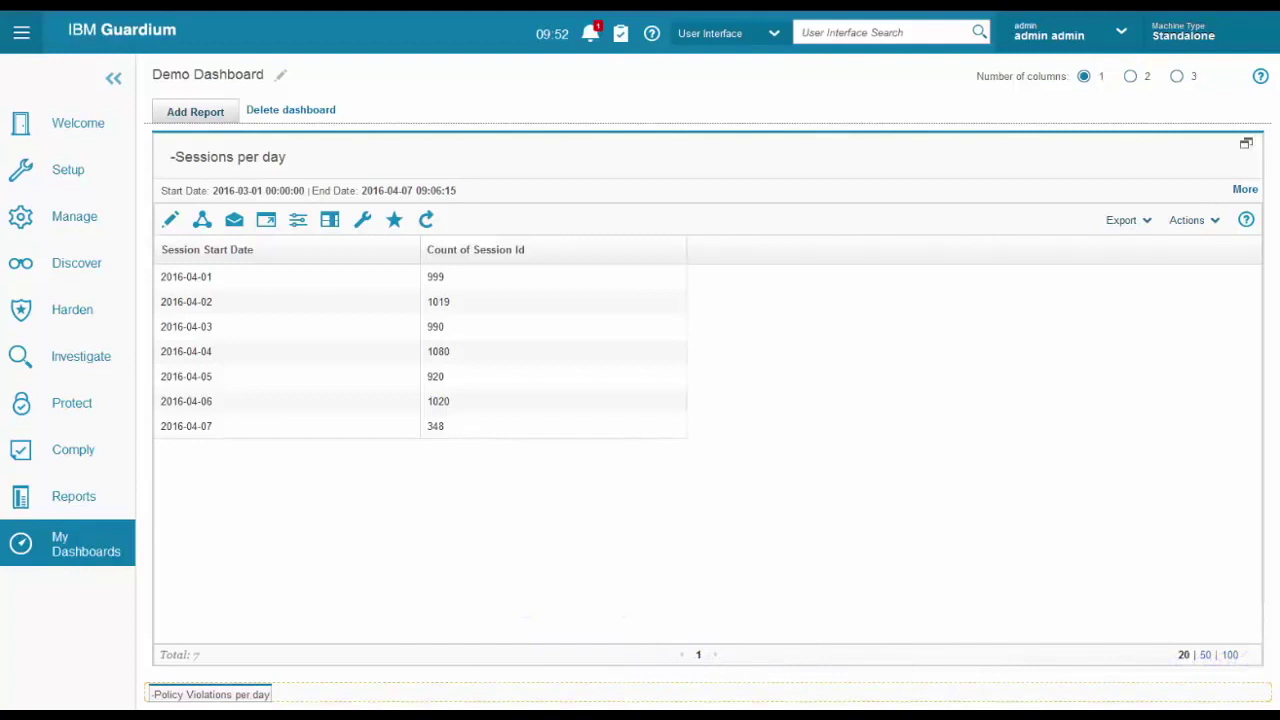
Examine the query definition behind the Demo Dashboard's "-Sessions per day" report, including its main entity and field modes
click(170, 219)
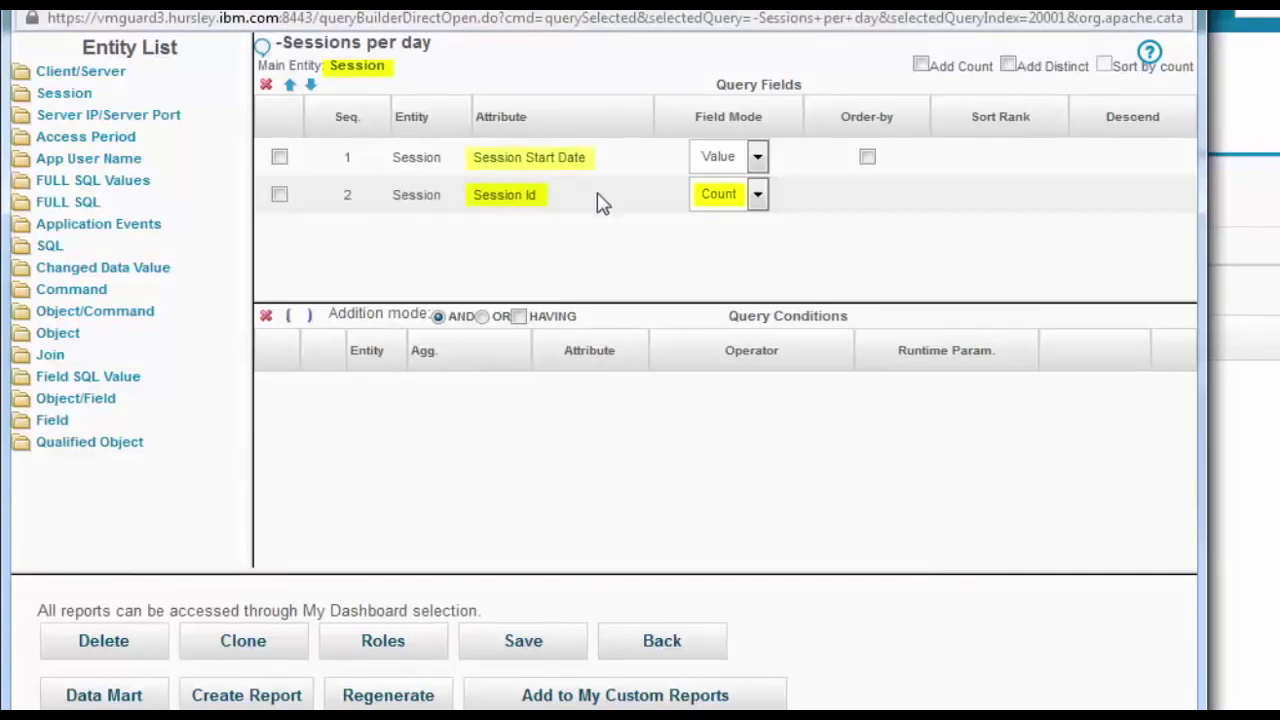
click(652, 648)
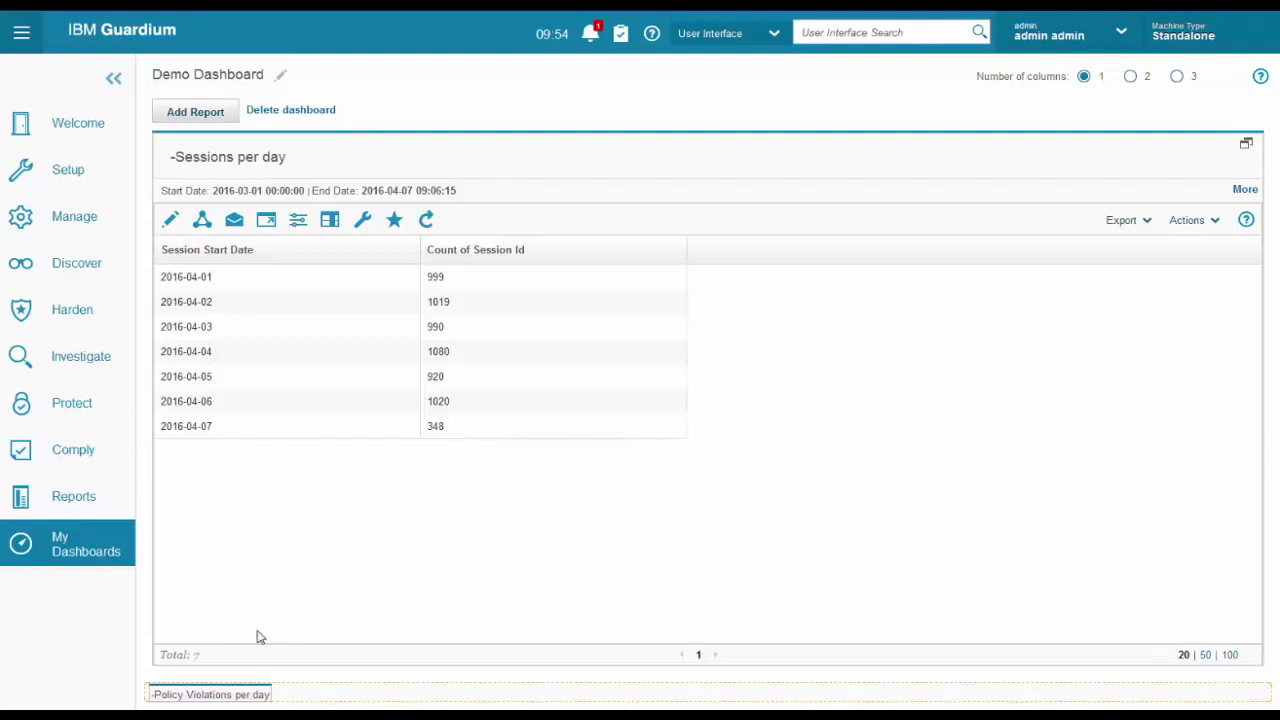
Display the minimized "-Policy Violations per day" report and examine its query's main entity, fields and field modes
click(208, 697)
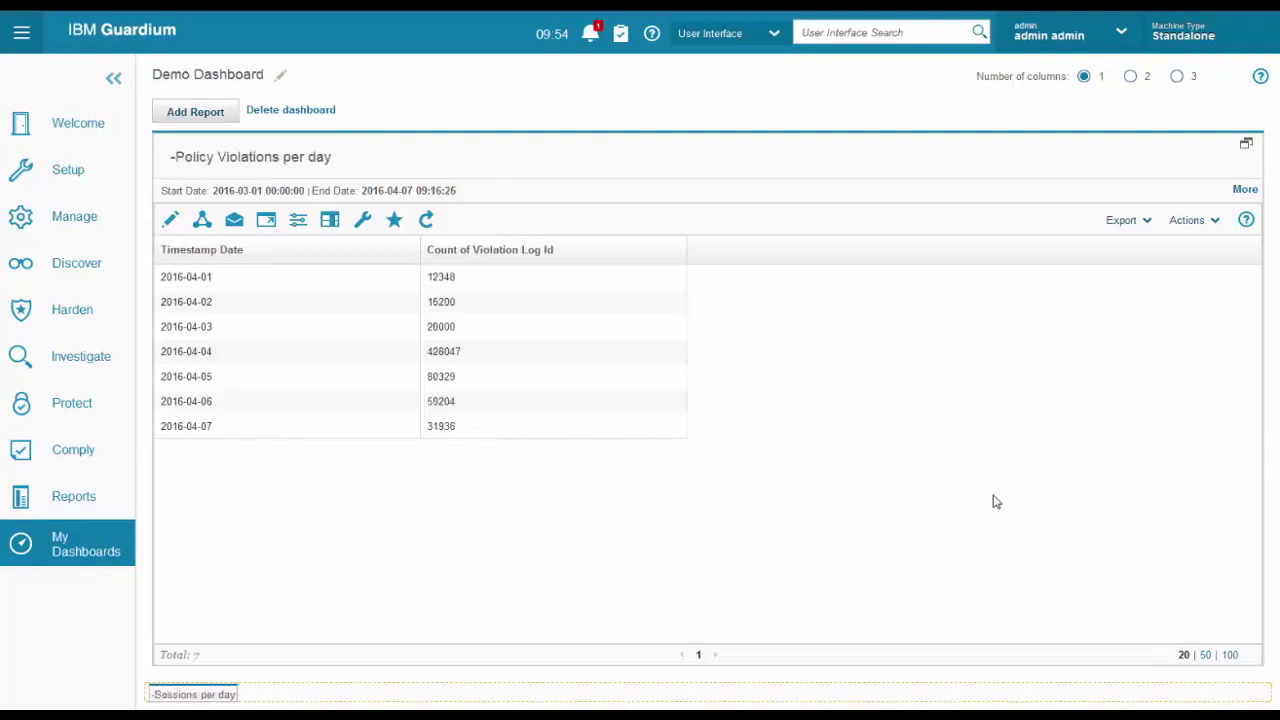
click(170, 219)
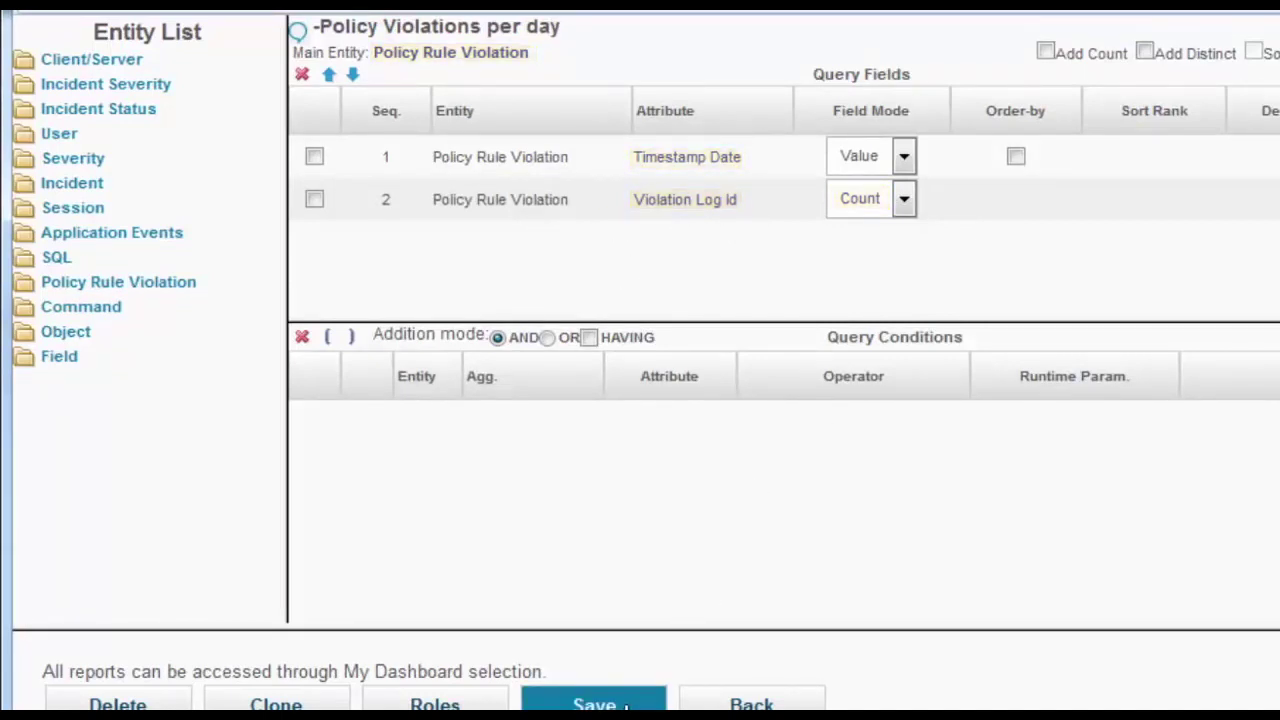
click(750, 700)
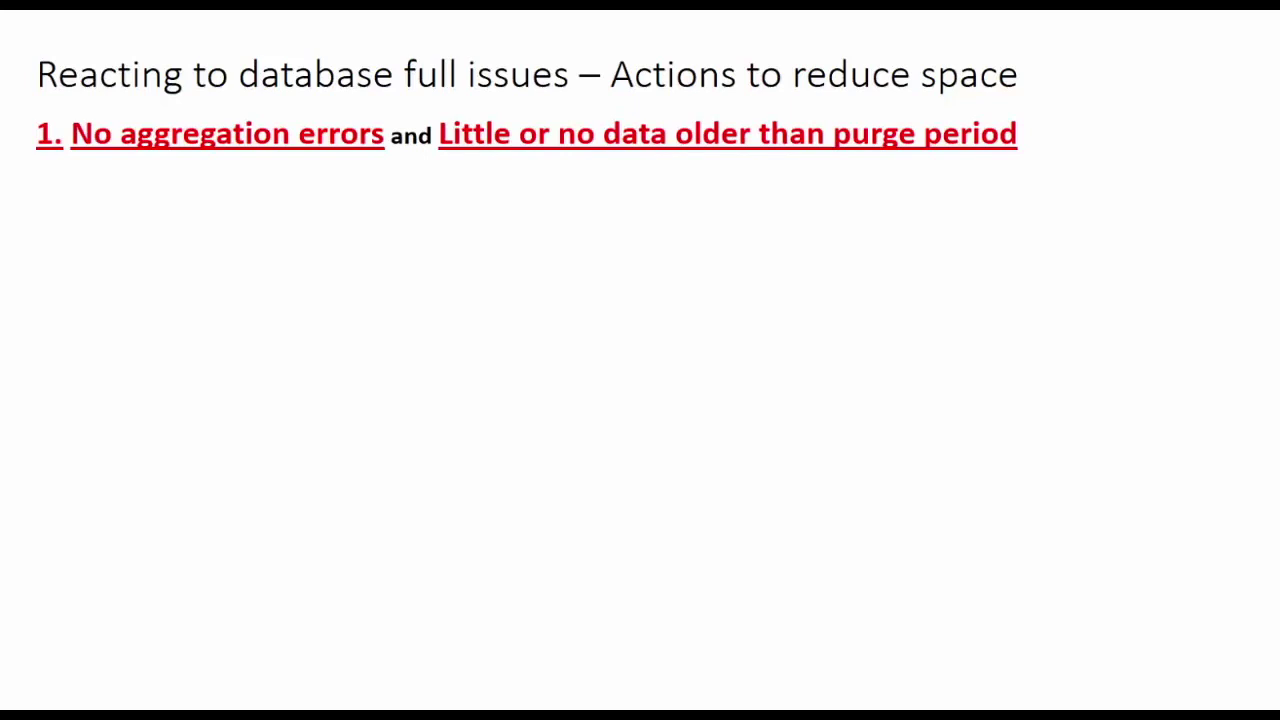
key(Right)
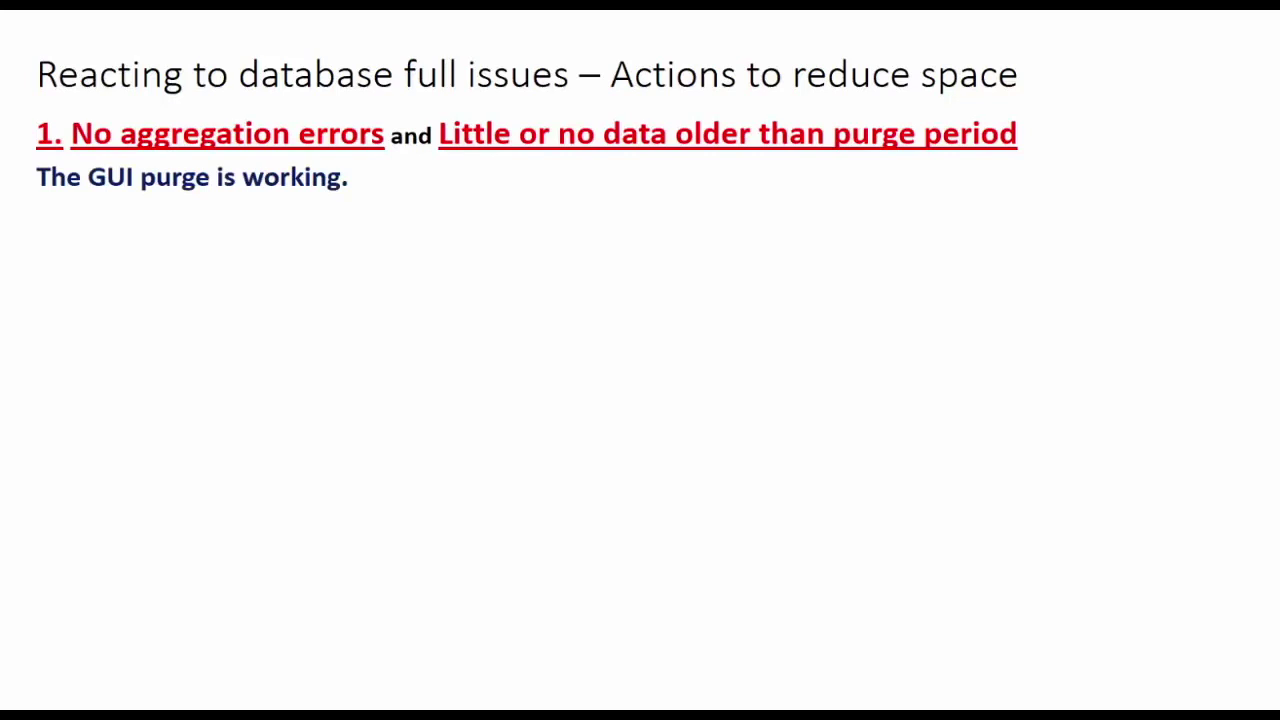
key(Right)
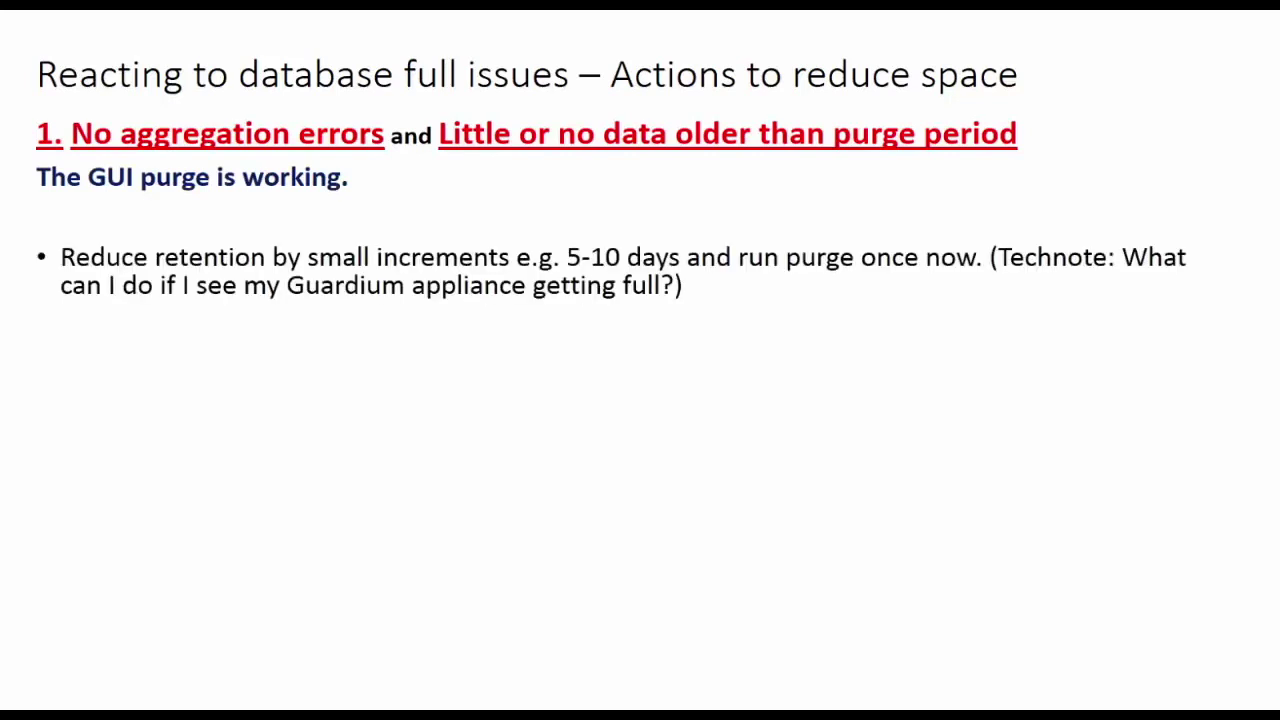